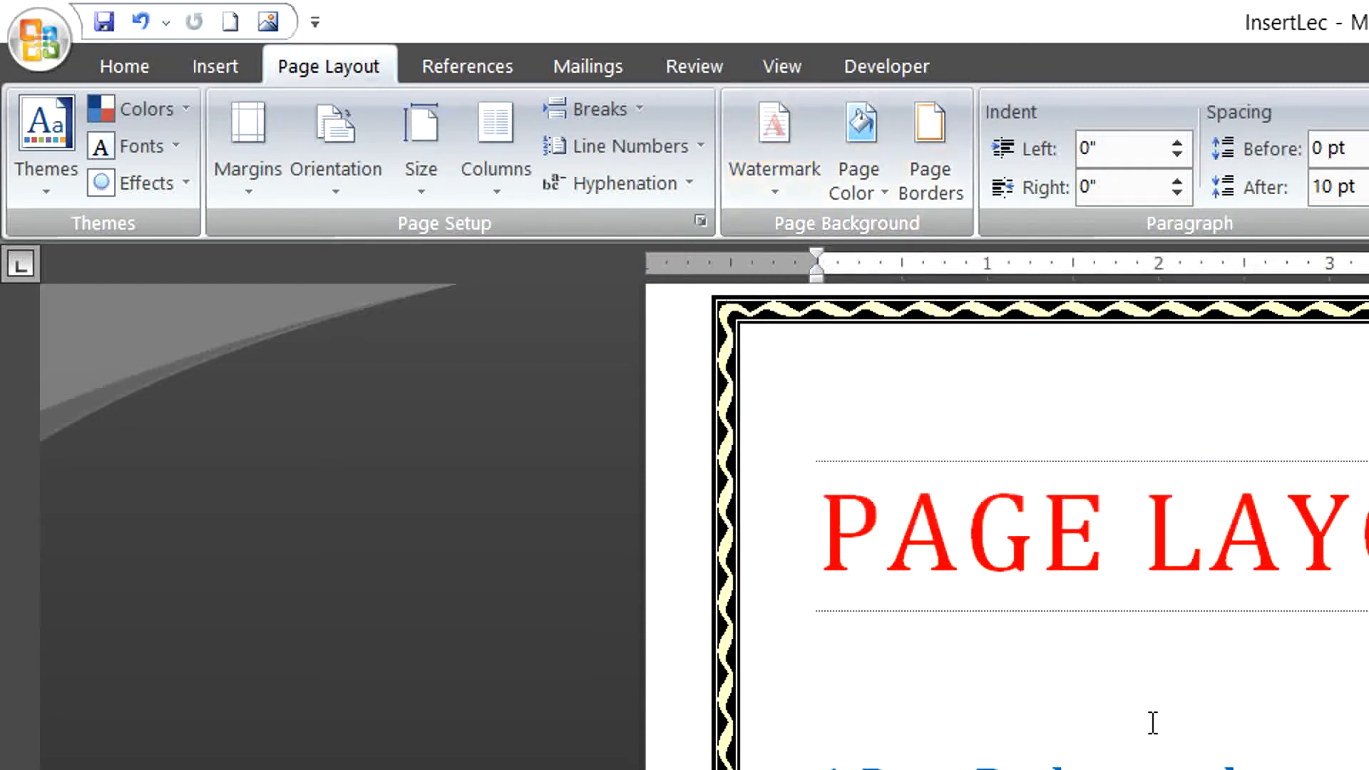
# Set up a custom picture watermark using the download image from the Desktop
pyautogui.scroll(-12, 667, 483)
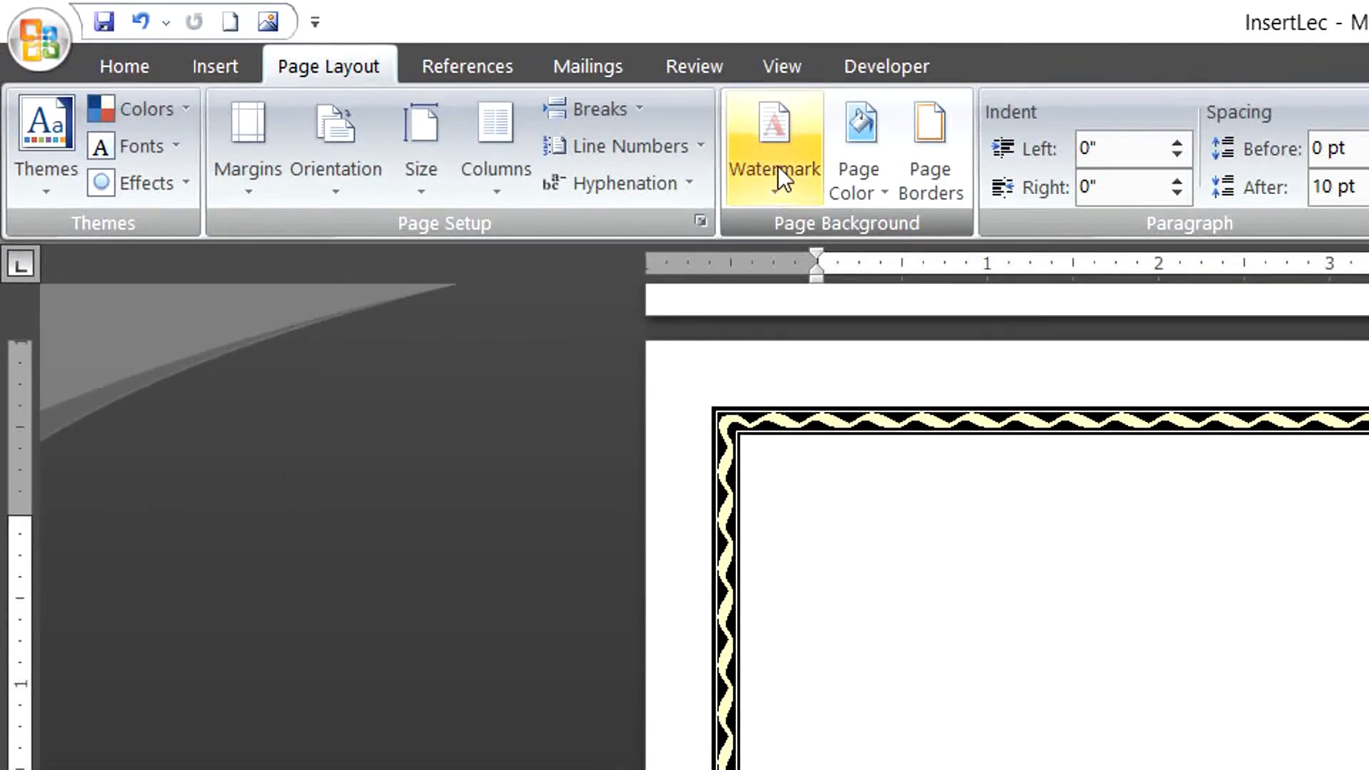
pyautogui.click(778, 168)
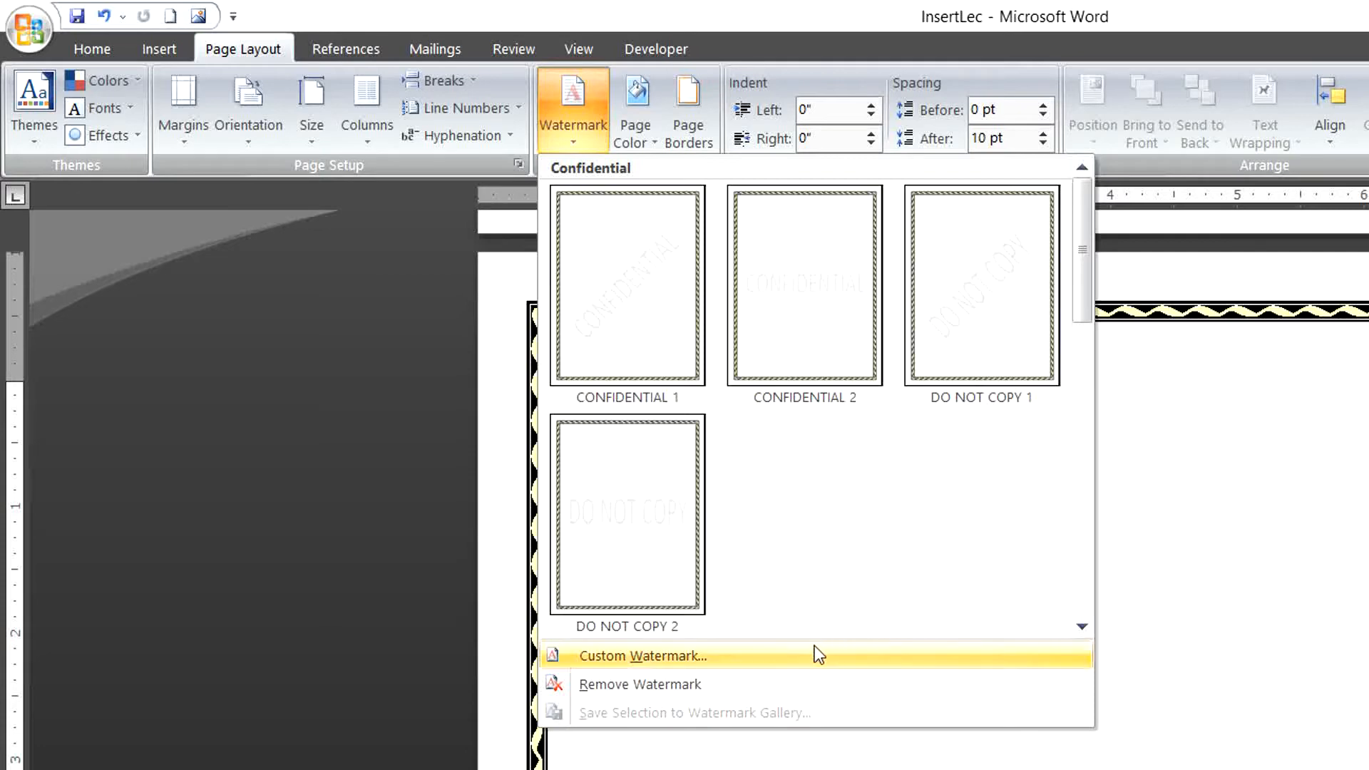
pyautogui.click(724, 662)
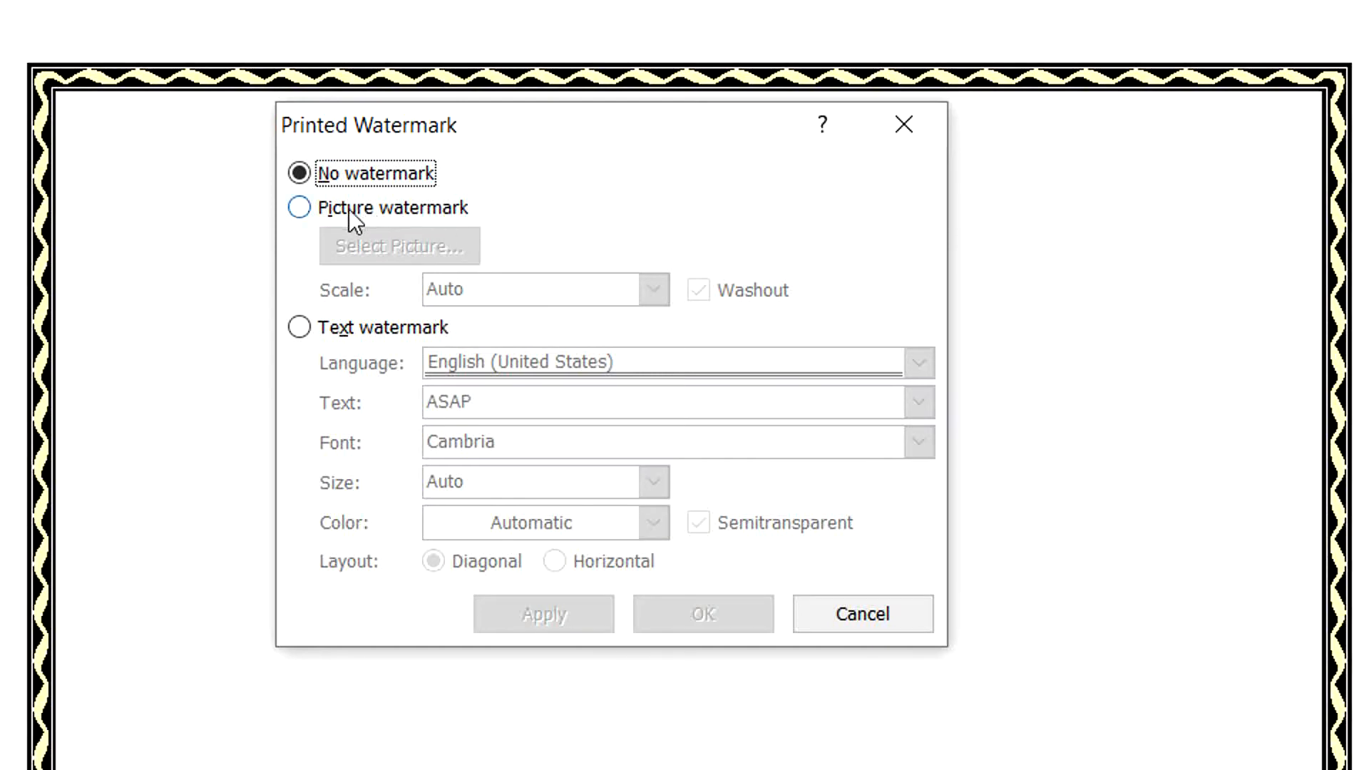
pyautogui.click(301, 212)
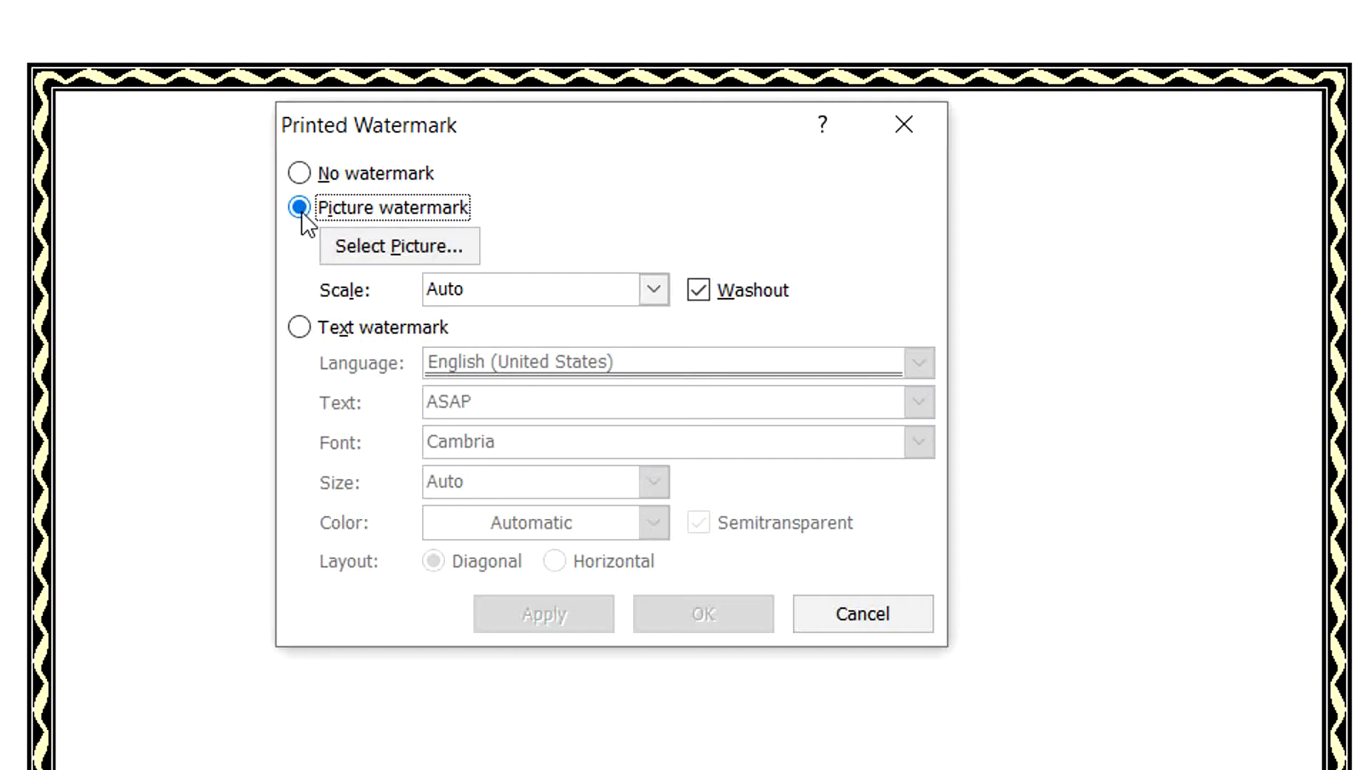
pyautogui.click(391, 255)
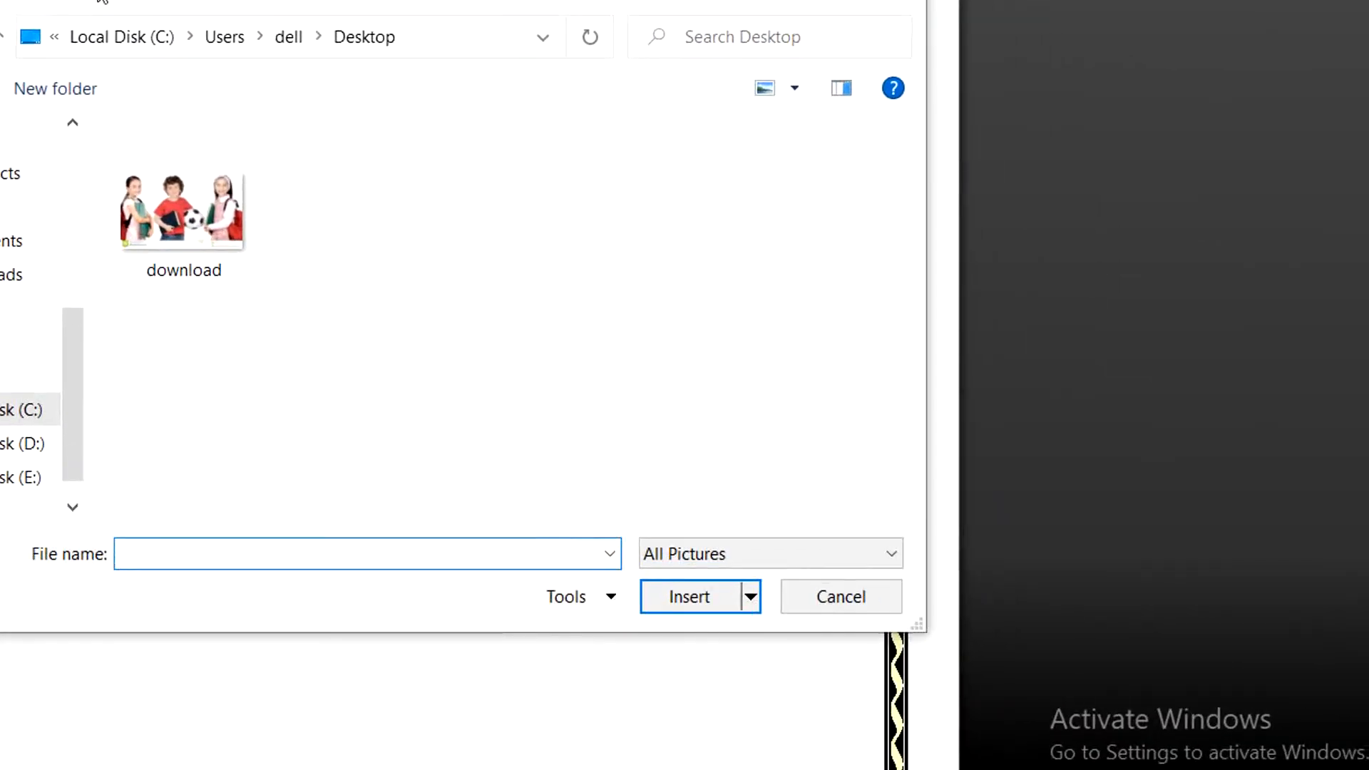
pyautogui.moveTo(100, 1); pyautogui.dragTo(77, 0)
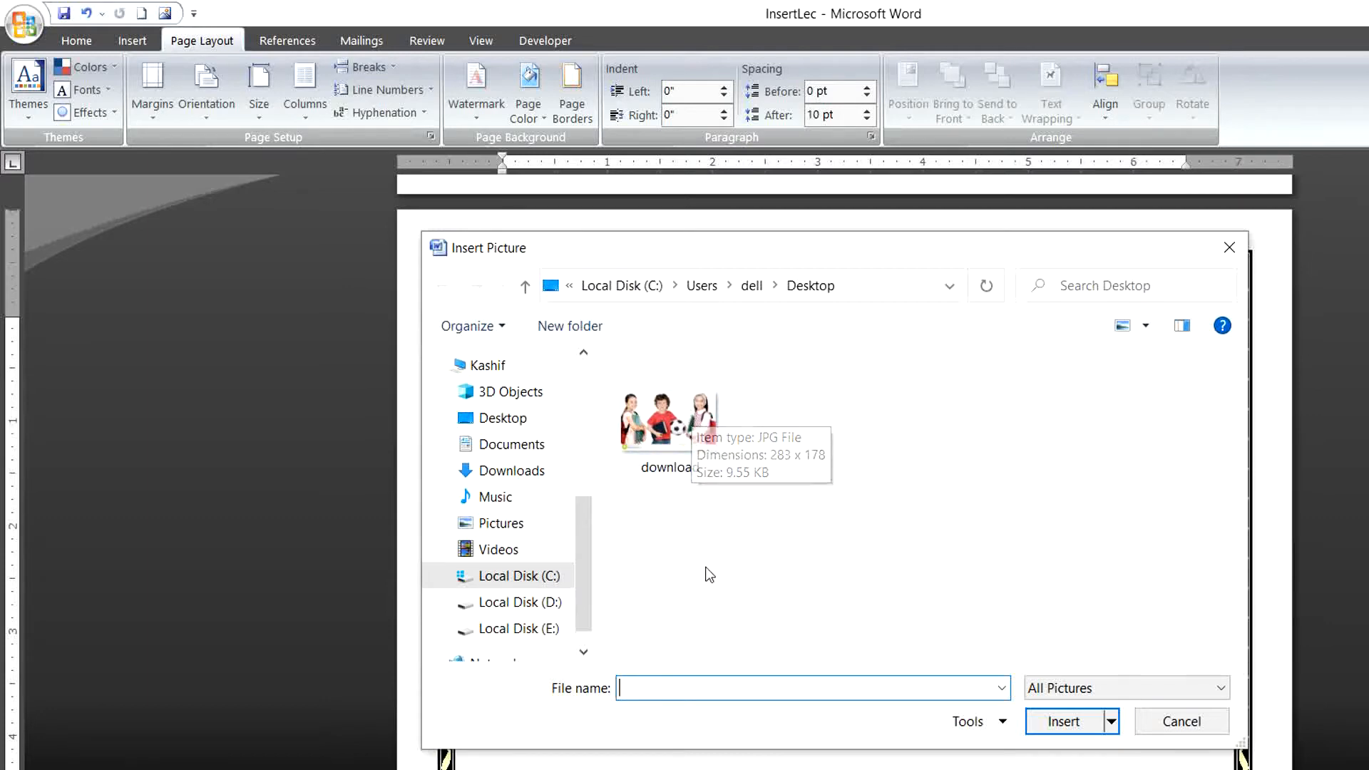
pyautogui.click(670, 433)
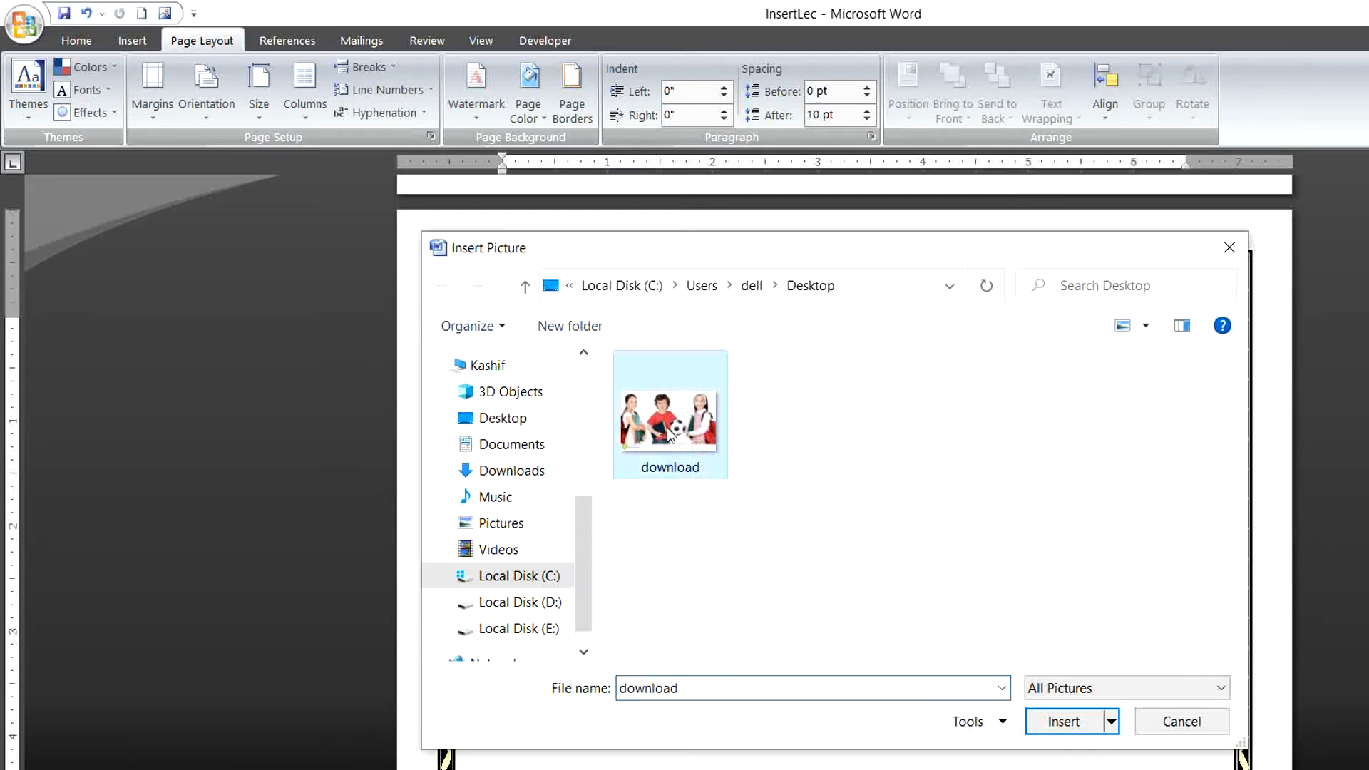
pyautogui.click(1063, 722)
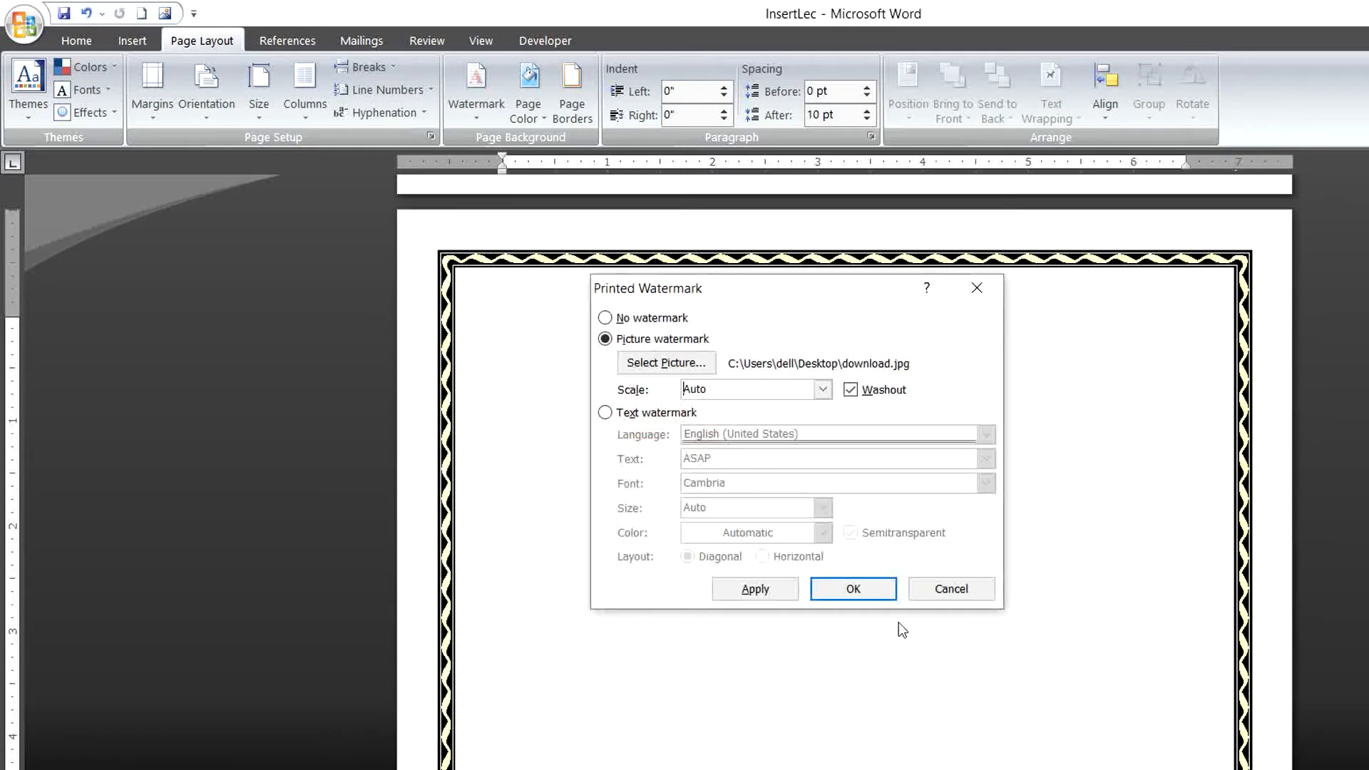
# Apply the picture watermark with automatic scale and washout, and check it on the second page
pyautogui.click(781, 592)
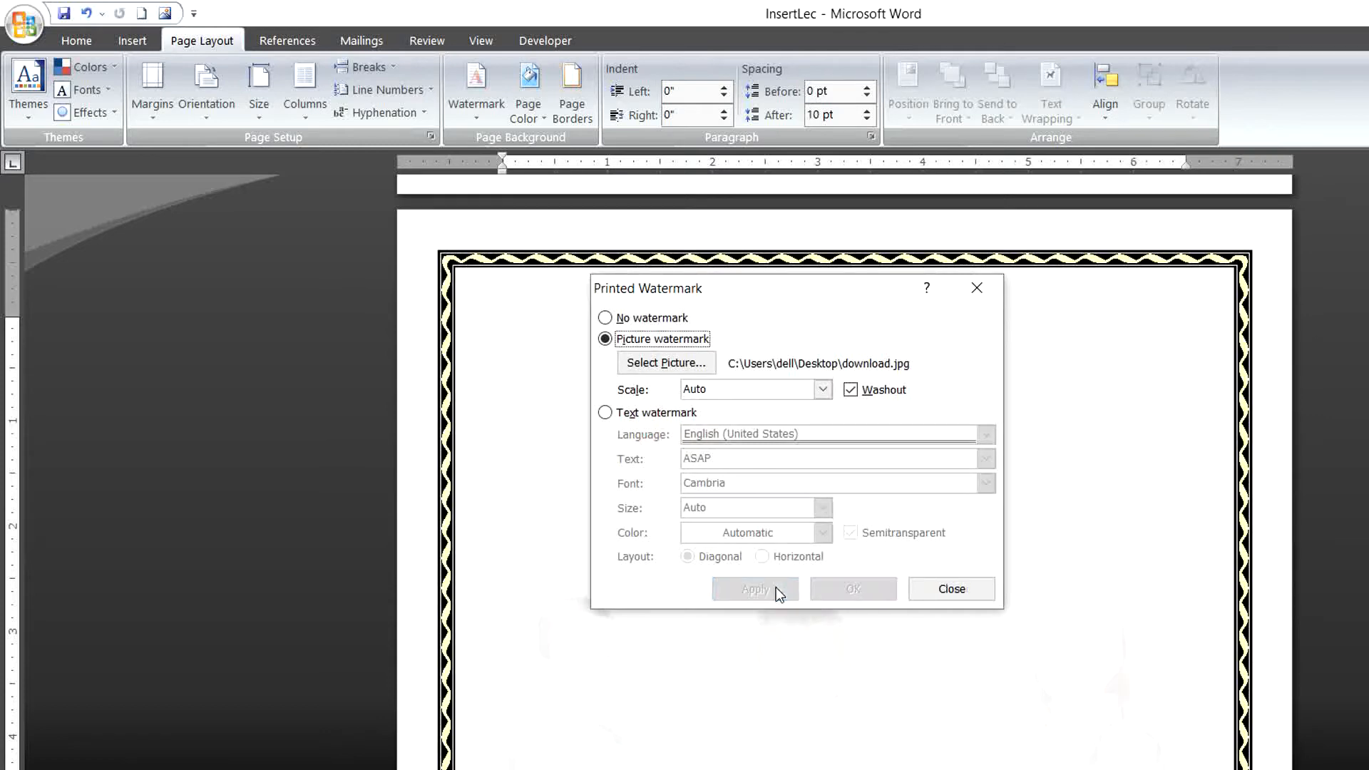
pyautogui.click(952, 589)
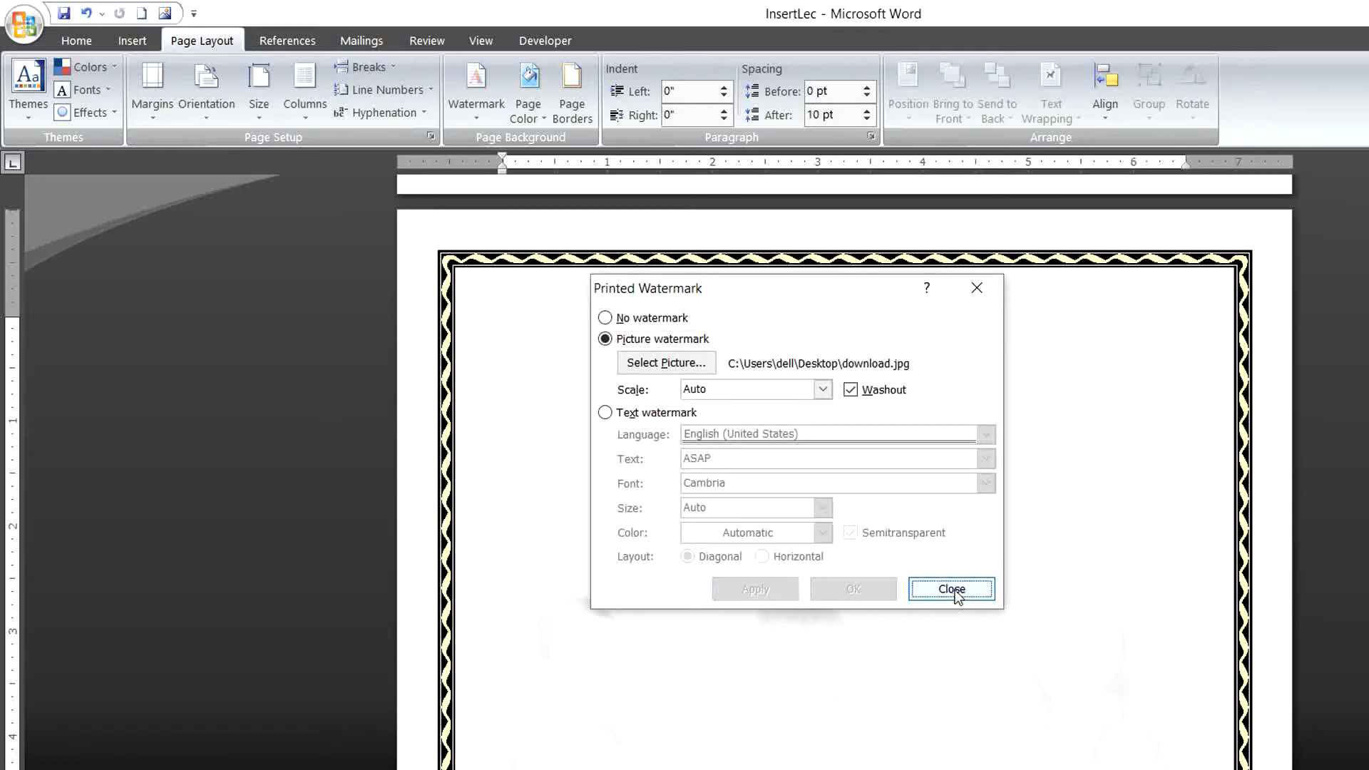
pyautogui.scroll(-4, 955, 590)
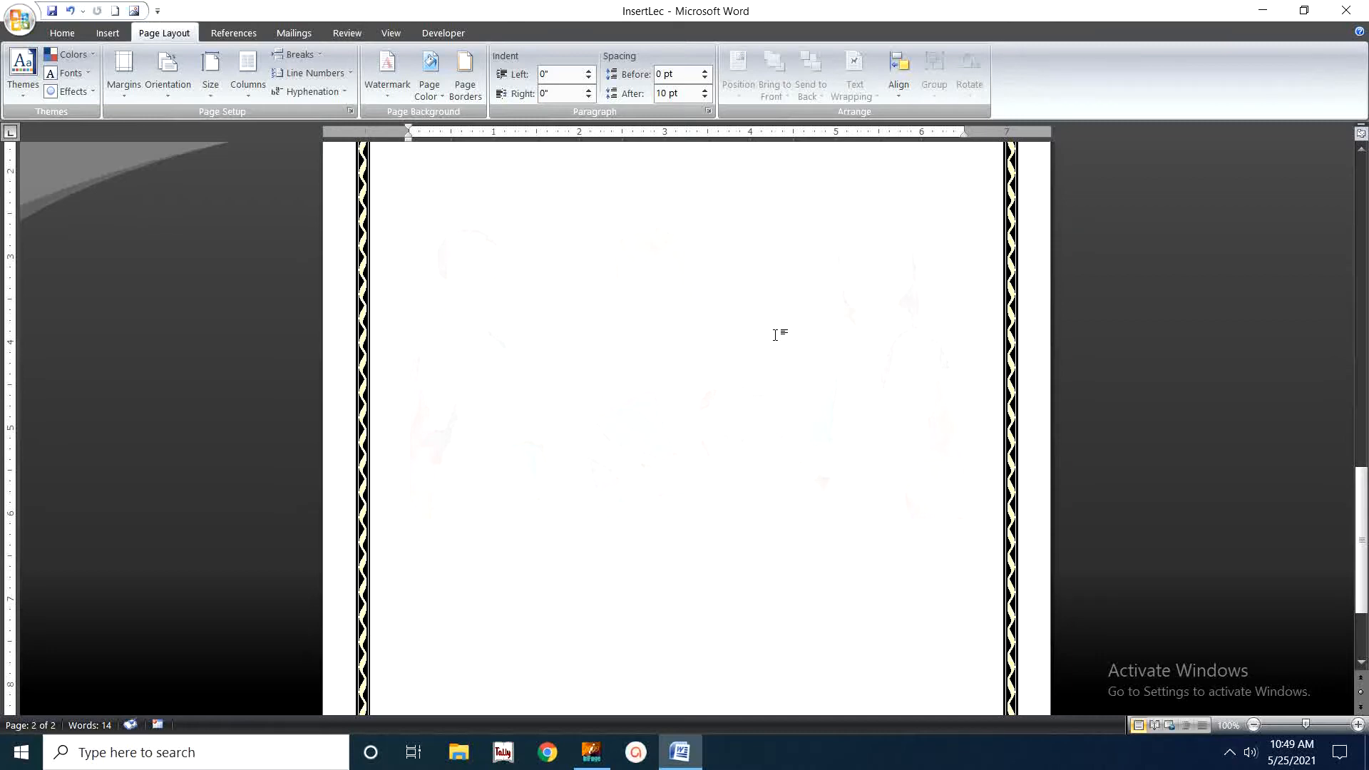
pyautogui.scroll(5, 770, 334)
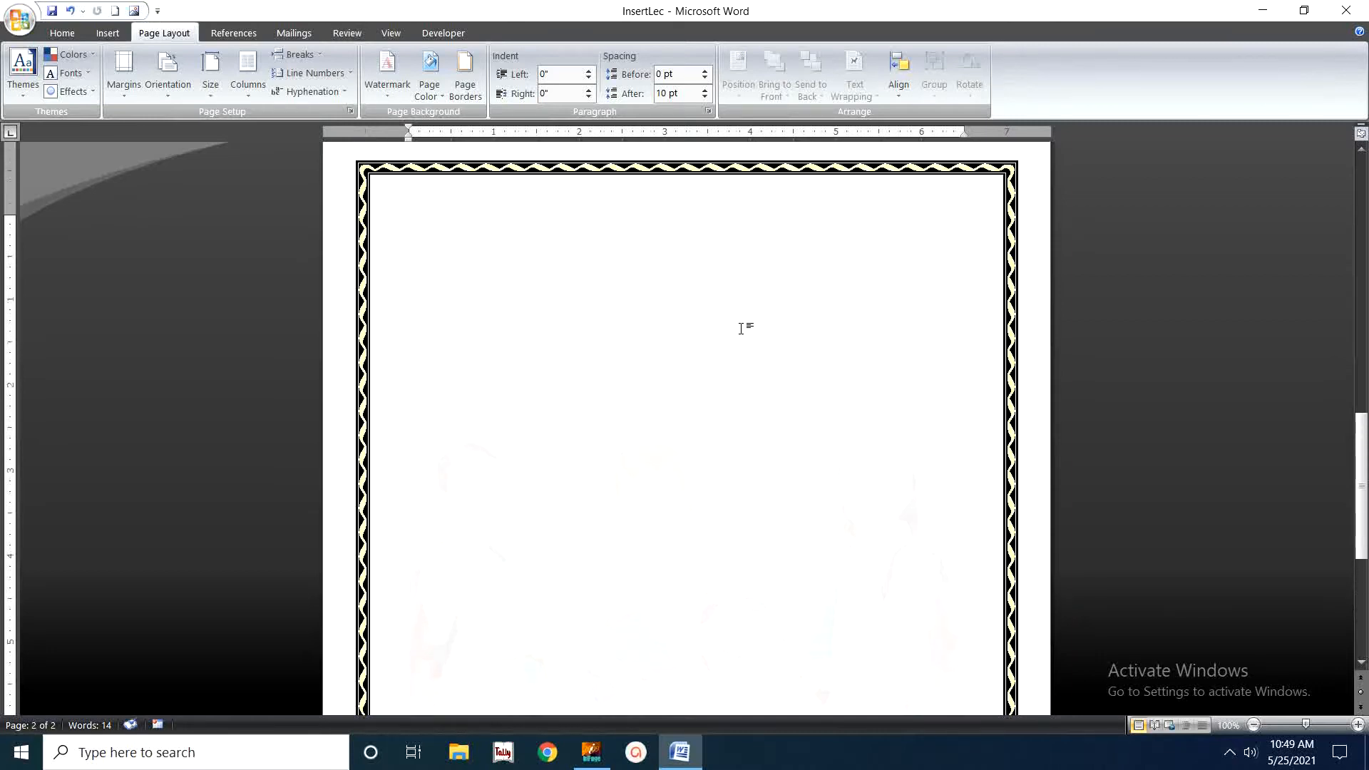
# Remove the picture watermark from the document by applying the No watermark option
pyautogui.click(383, 94)
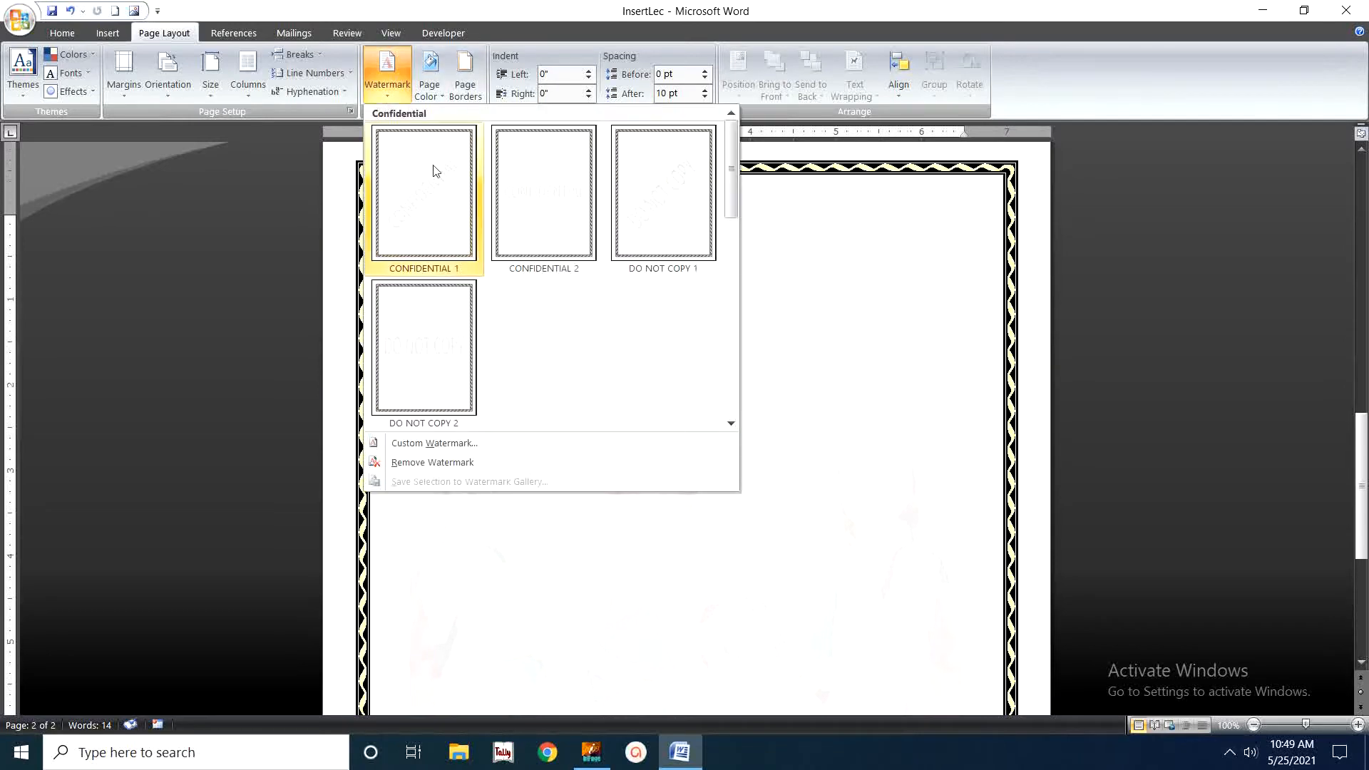
pyautogui.click(436, 445)
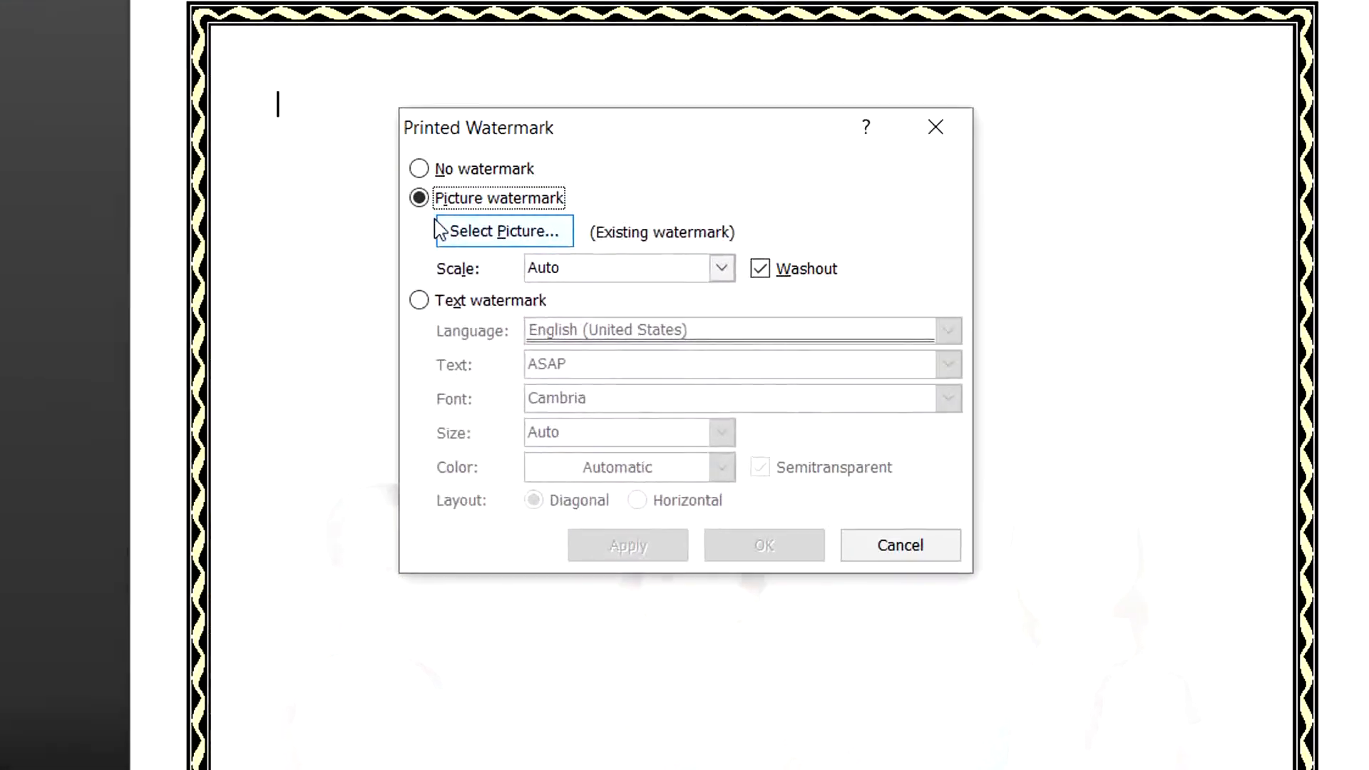
pyautogui.click(396, 174)
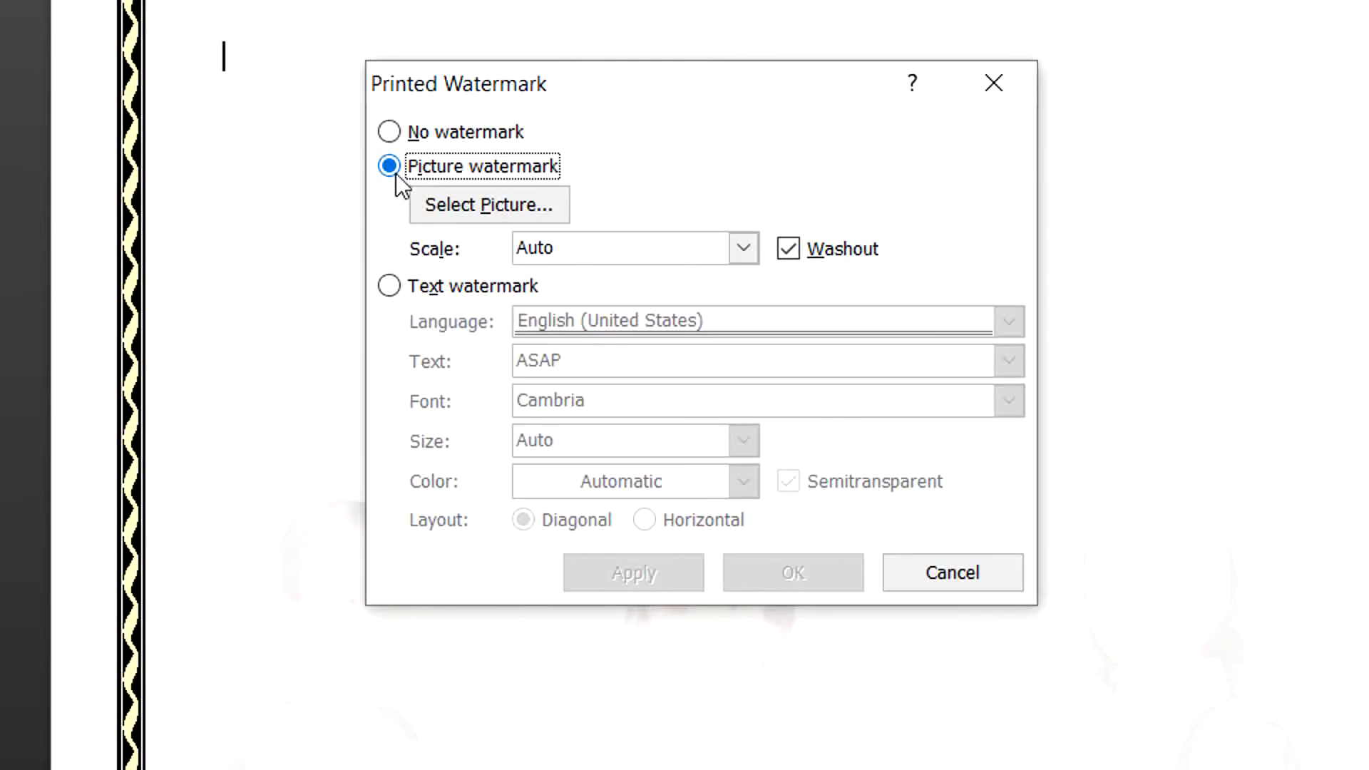
pyautogui.click(396, 139)
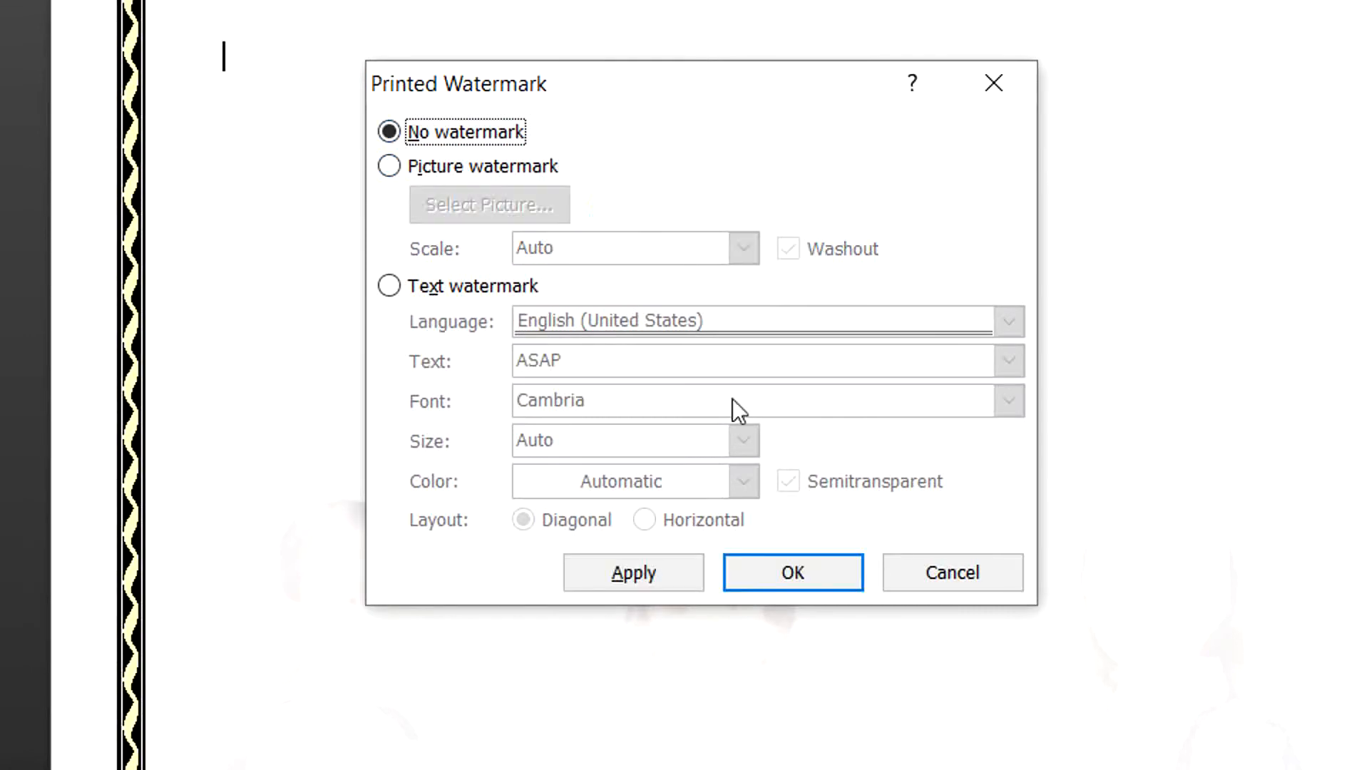
pyautogui.click(631, 575)
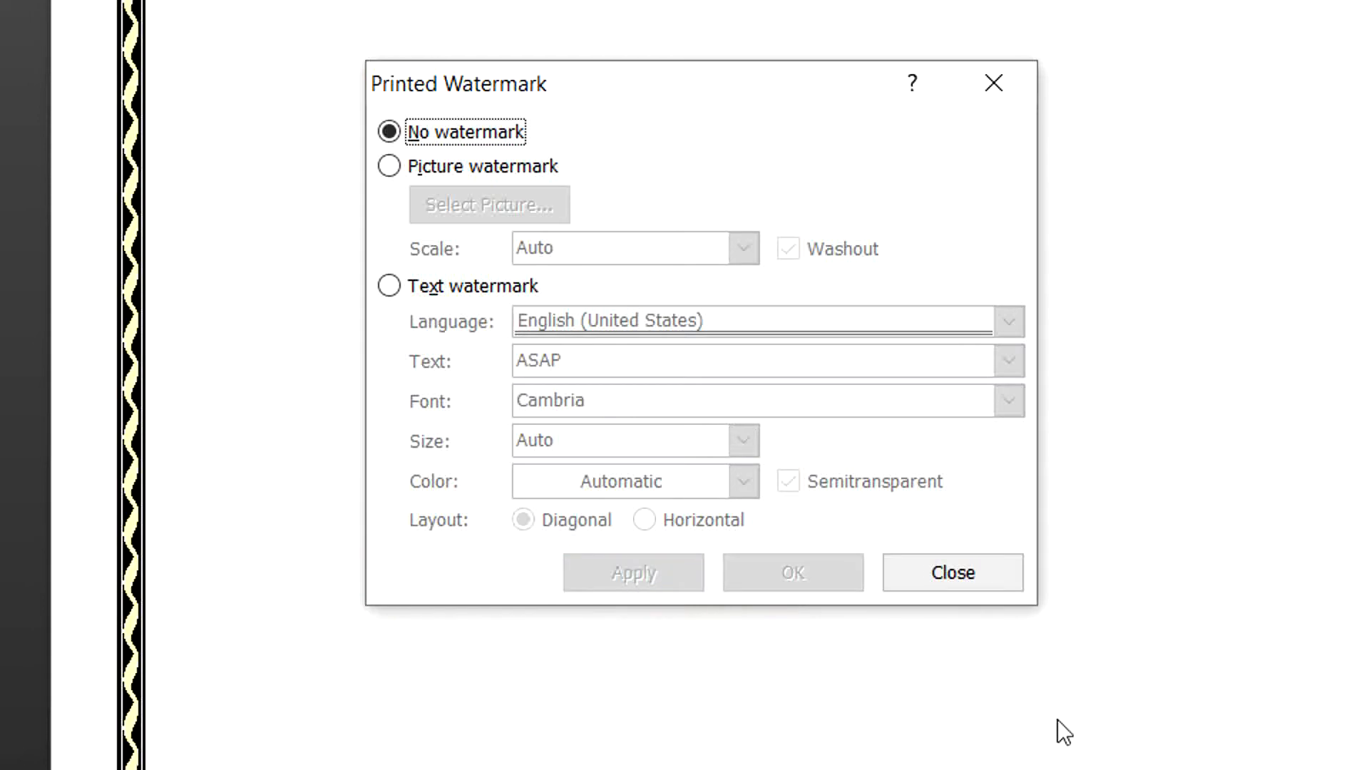
pyautogui.click(969, 584)
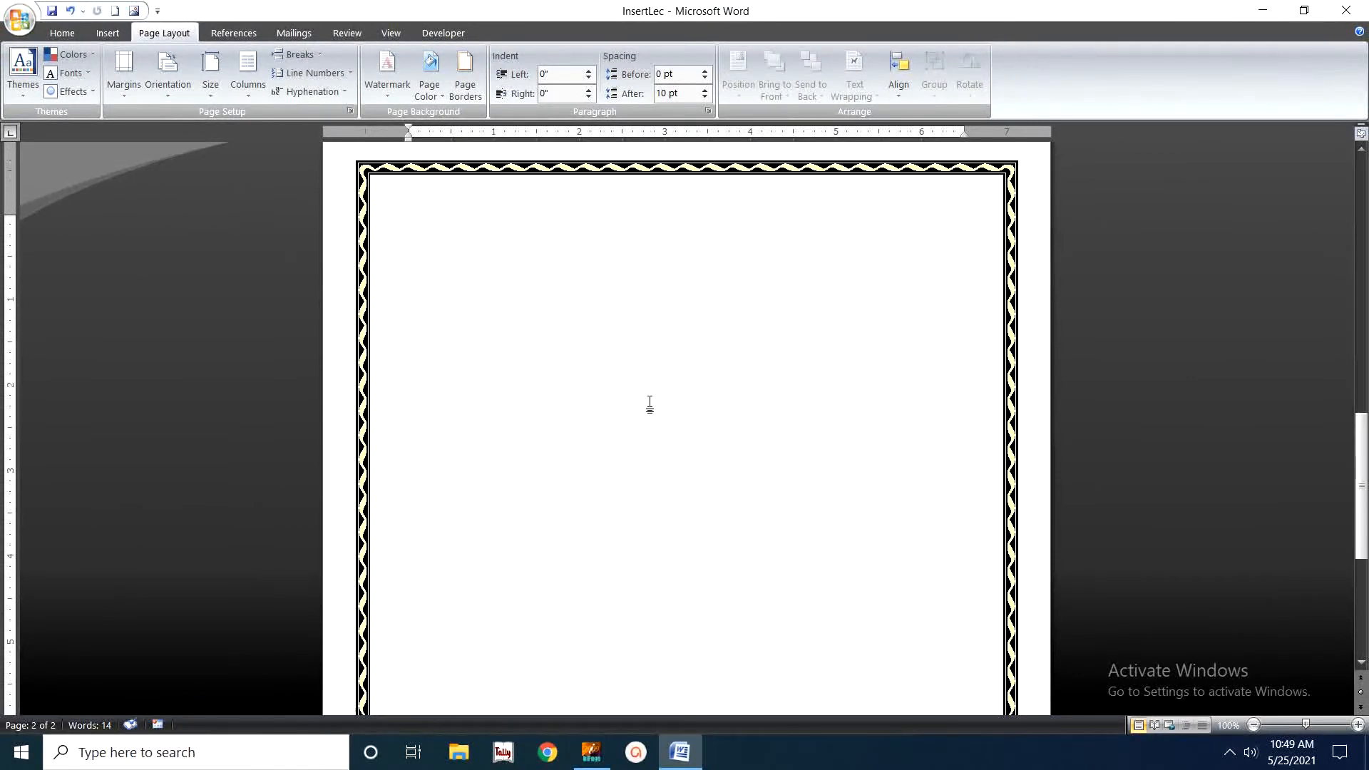
# Start a custom text watermark with English (United States) as its language
pyautogui.click(387, 97)
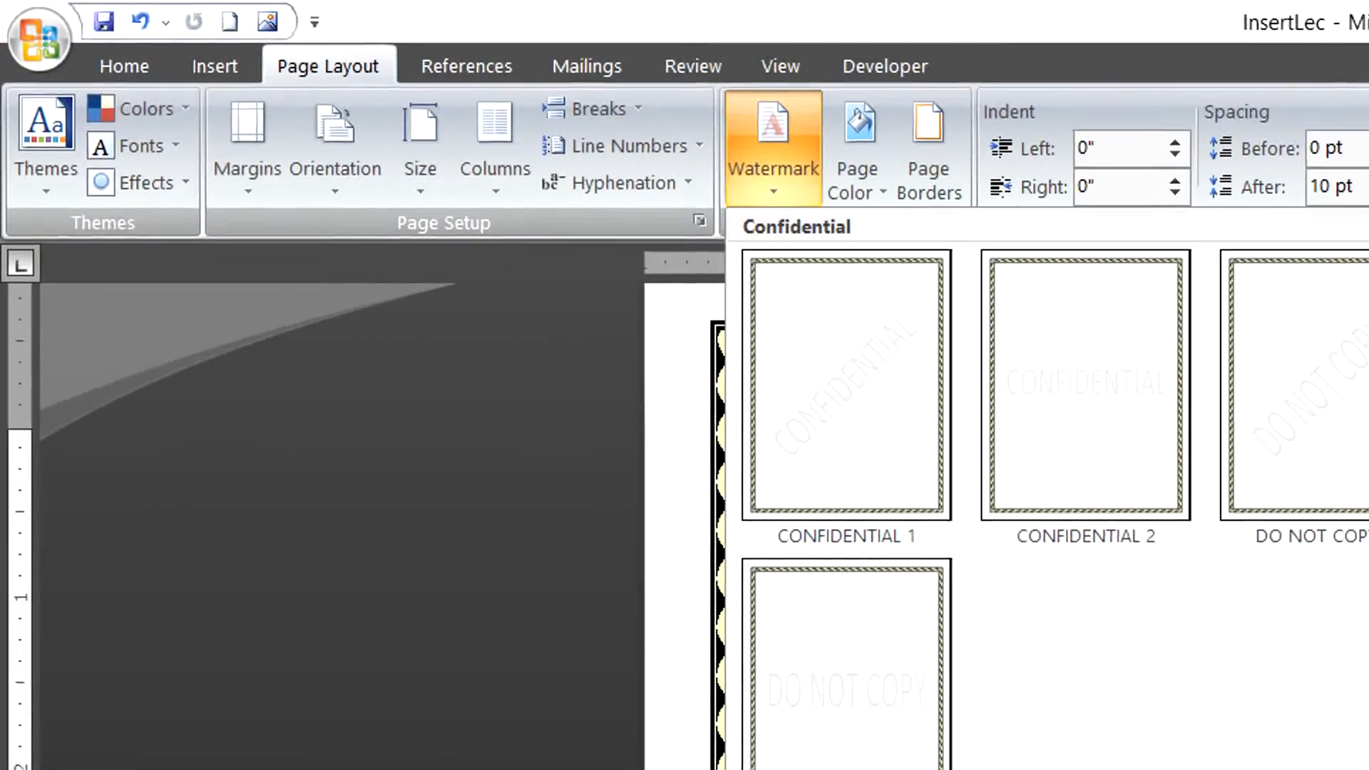
pyautogui.click(770, 756)
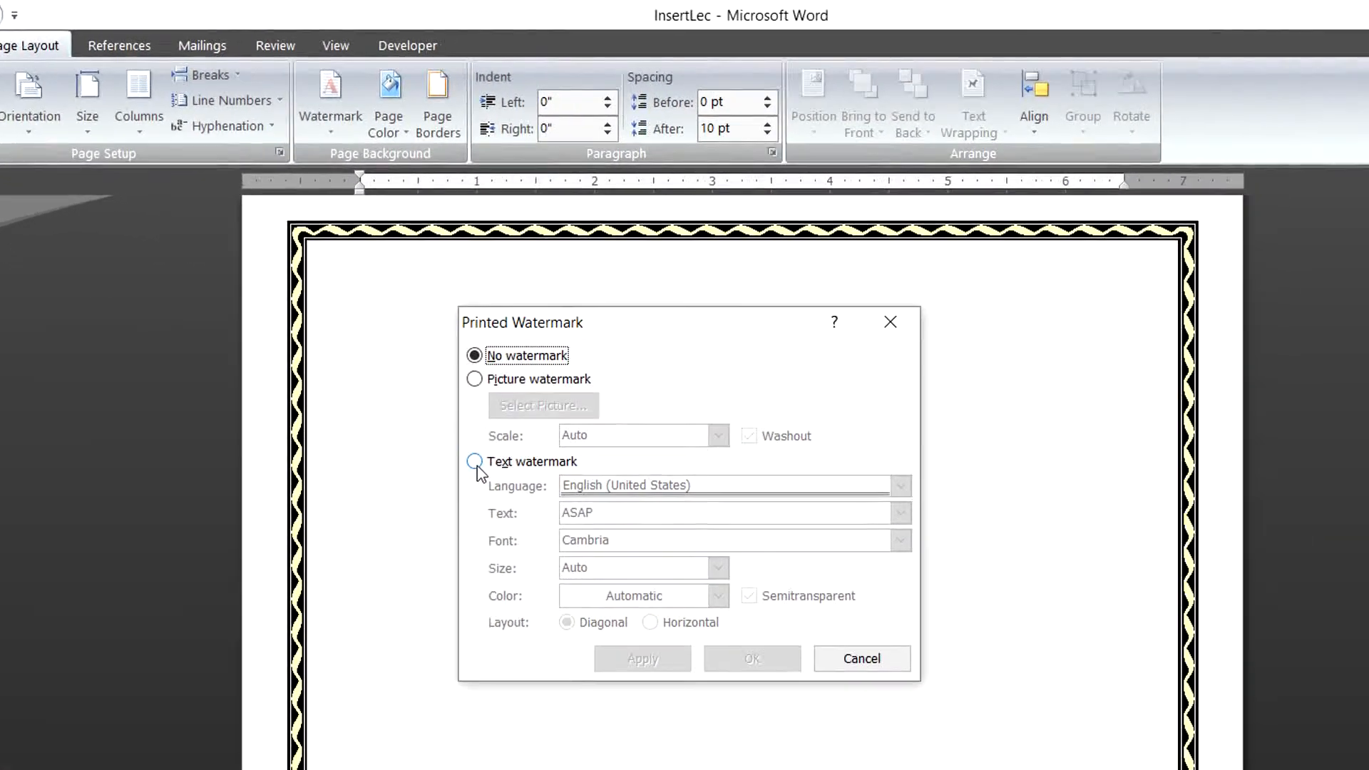
pyautogui.click(476, 466)
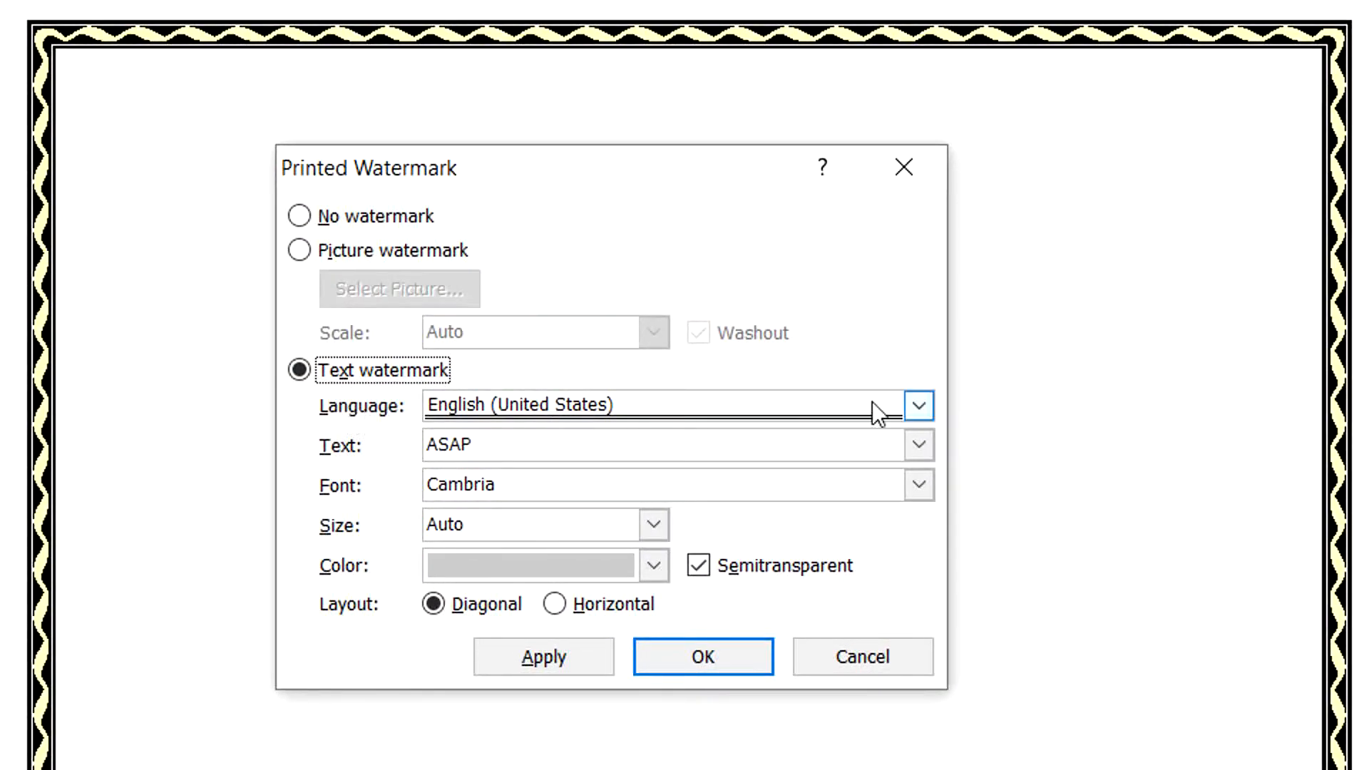
pyautogui.click(919, 406)
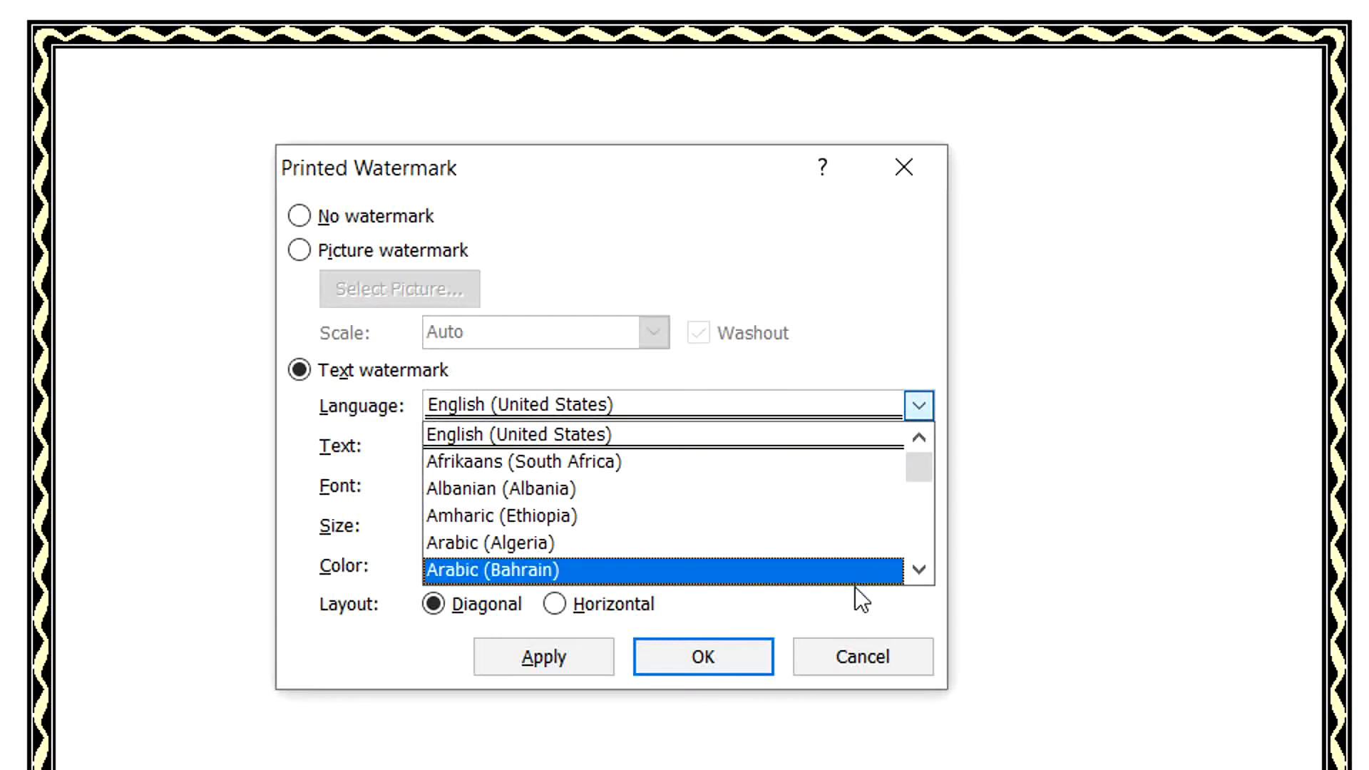
pyautogui.click(341, 448)
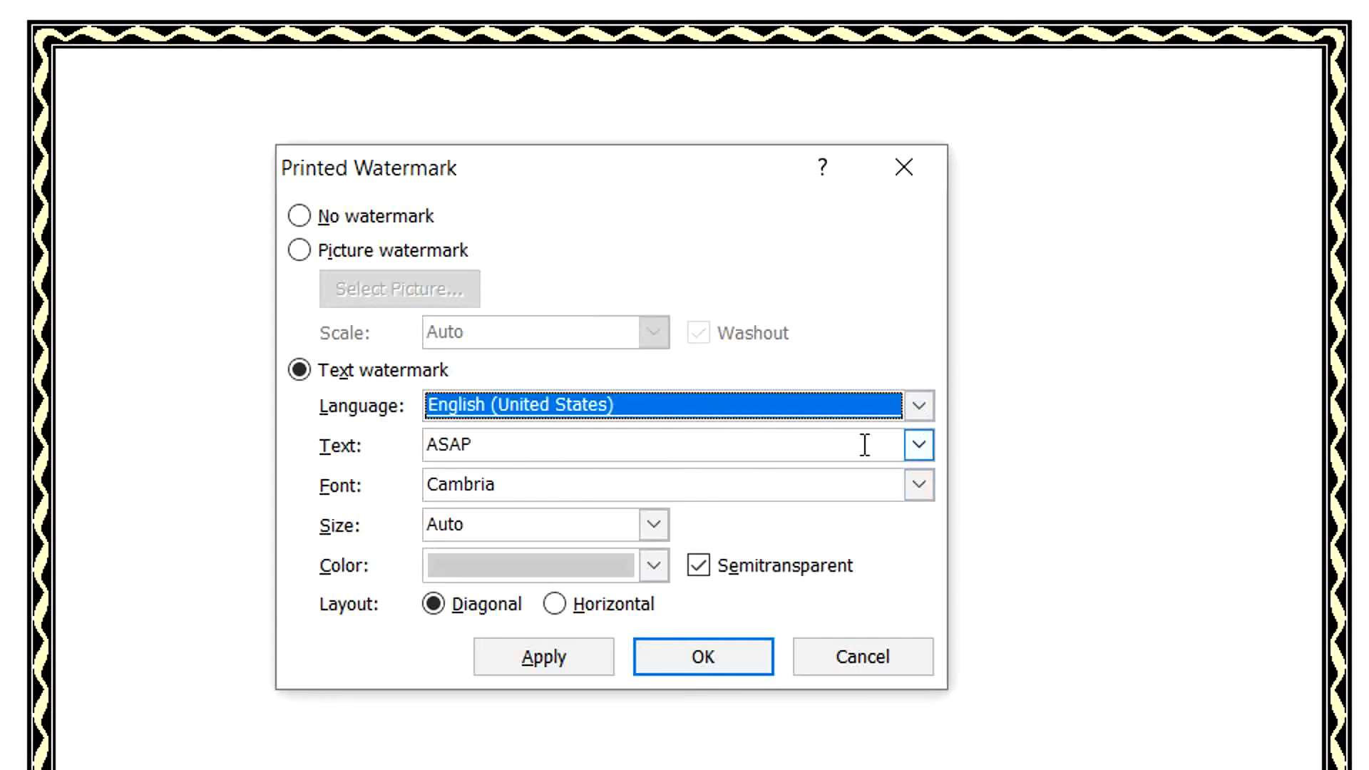
# Set the watermark text to PRINCIPLES OF AUDITING
pyautogui.click(918, 445)
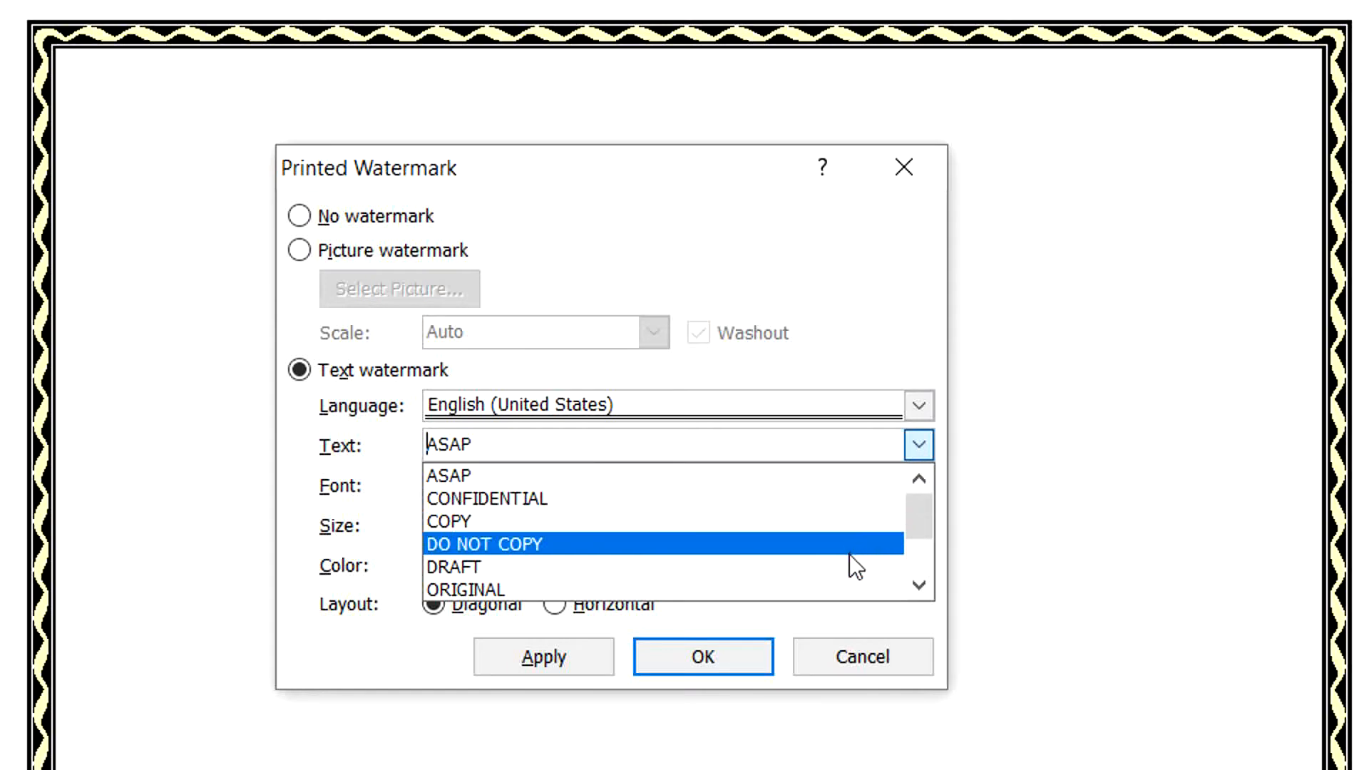
pyautogui.click(918, 584)
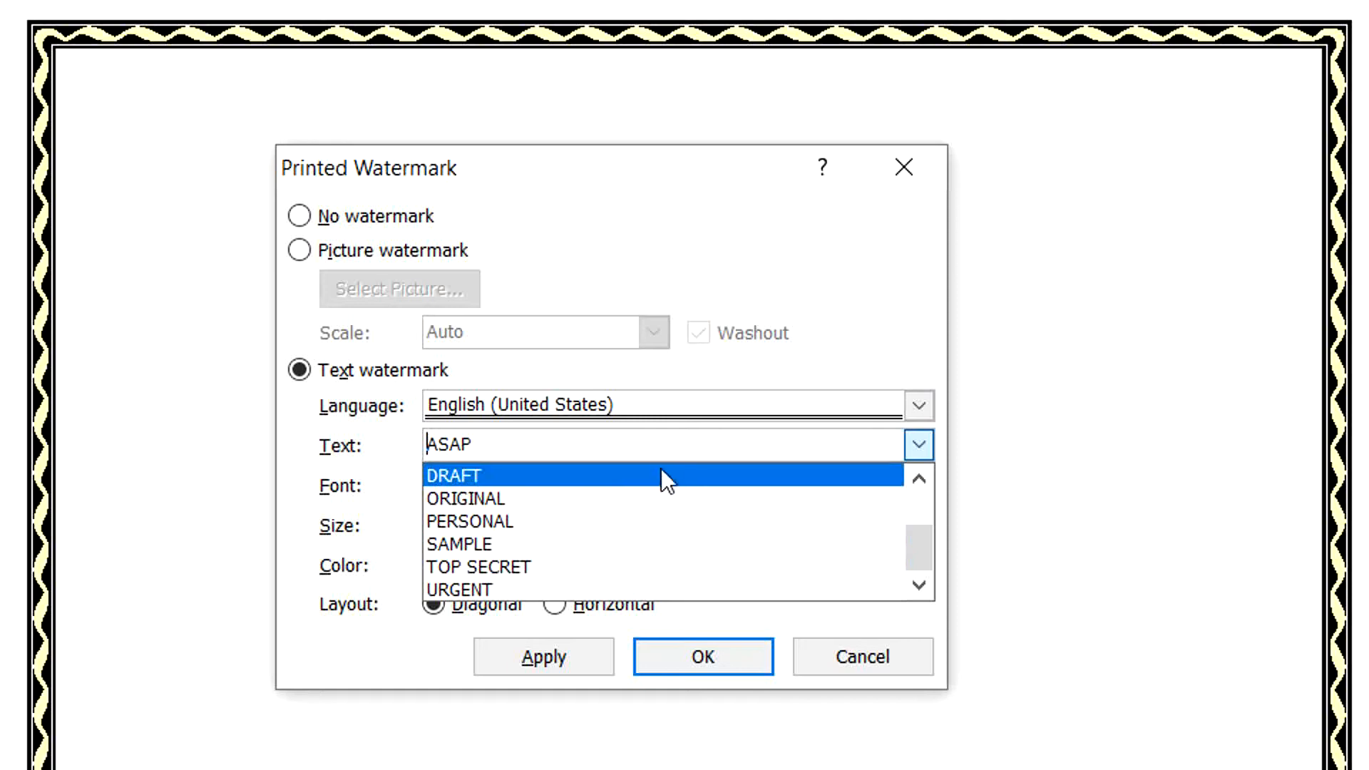
pyautogui.click(649, 443)
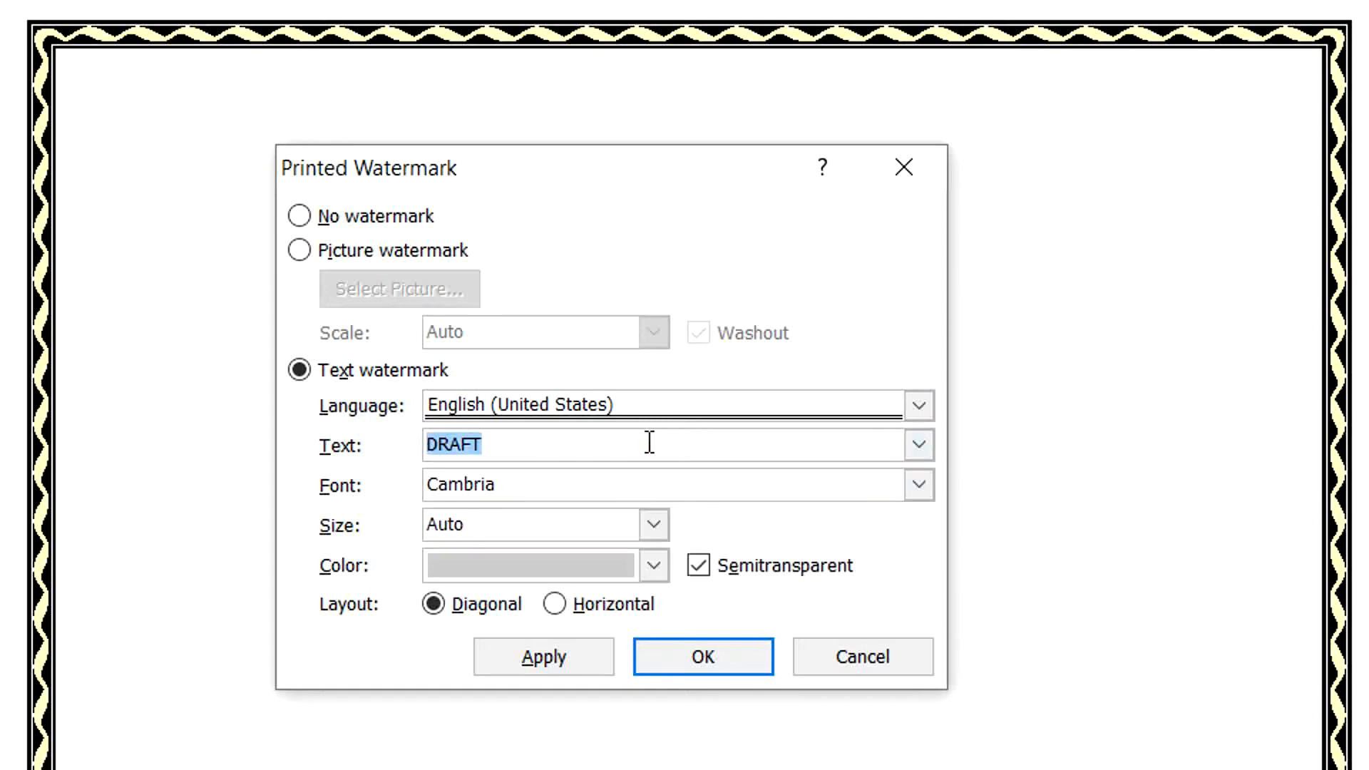
pyautogui.press('BackSpace')
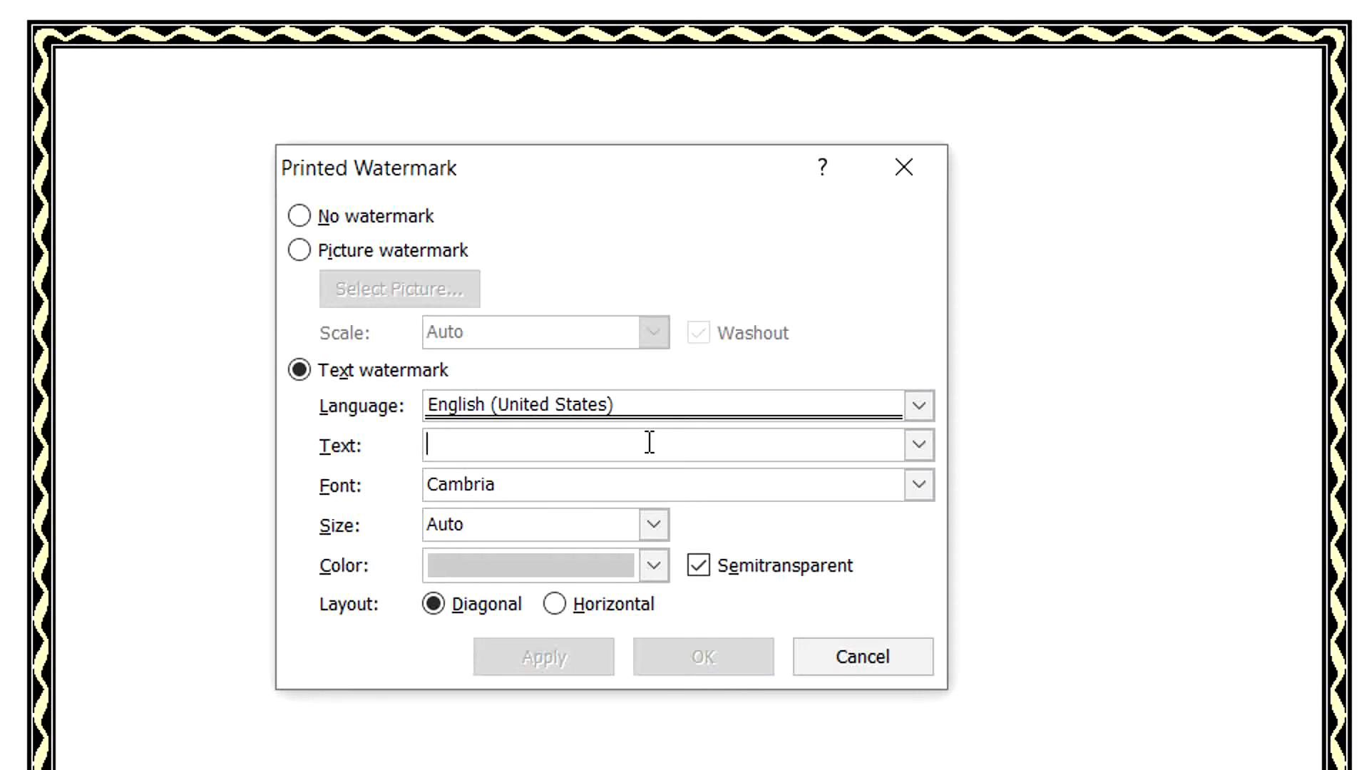
pyautogui.write('P')
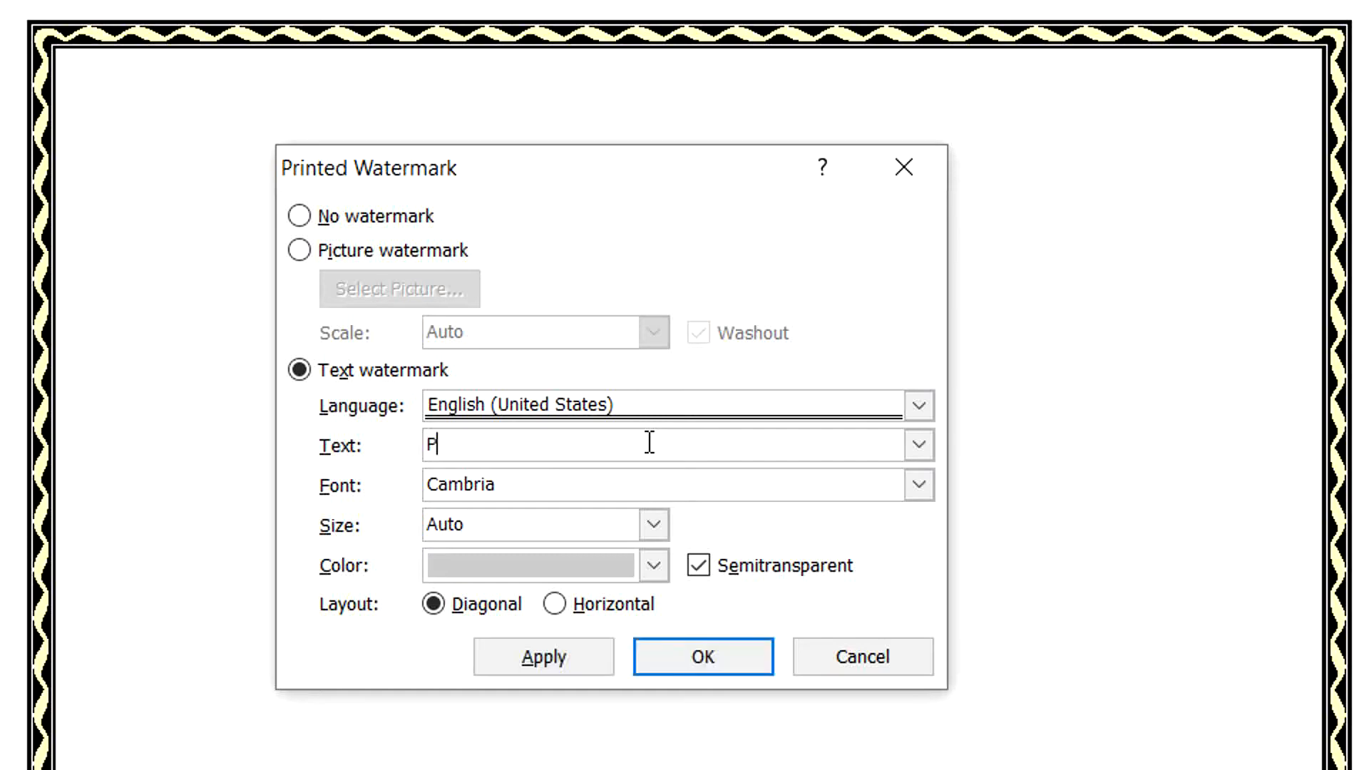
pyautogui.write('RINCIPLES OF AUDITING')
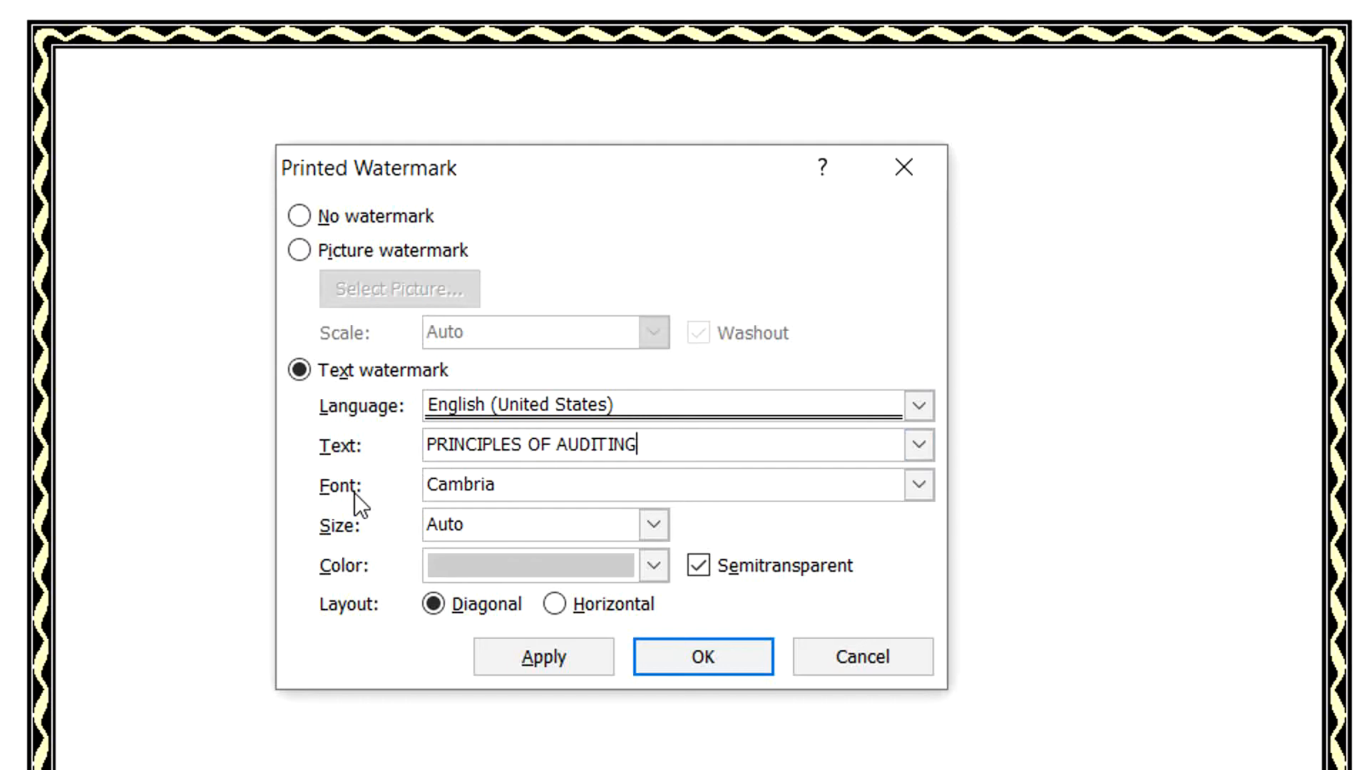
# Set the watermark text's font to Arial Black
pyautogui.click(918, 488)
pyautogui.scroll(20, 754, 620)
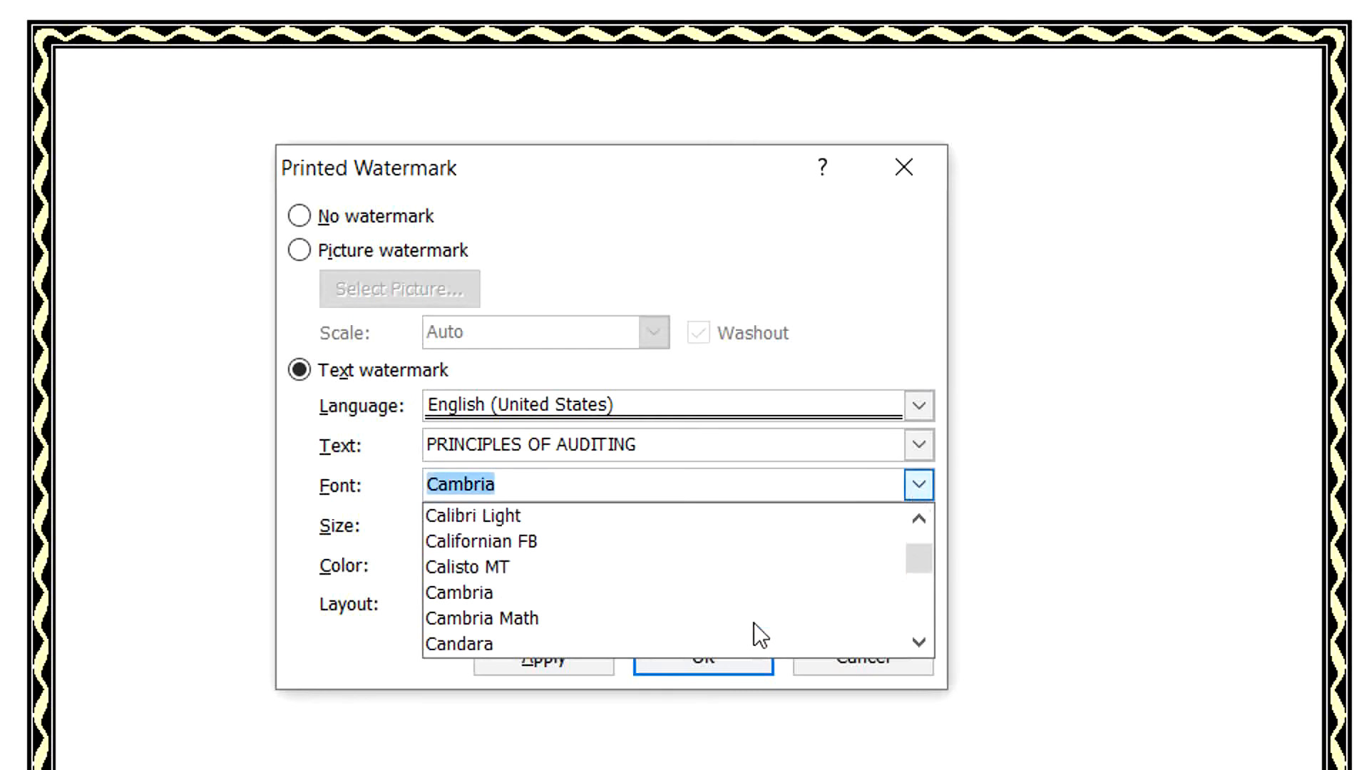
pyautogui.scroll(5, 747, 594)
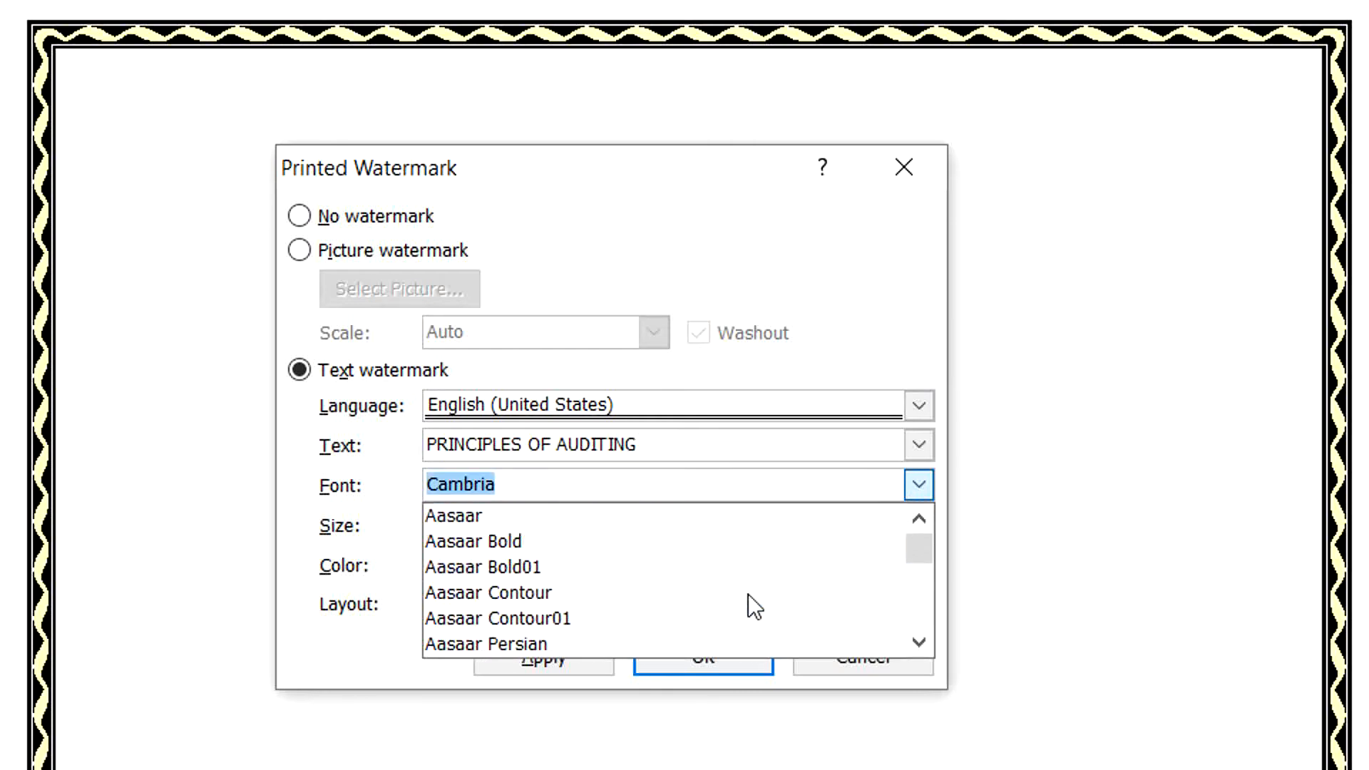
pyautogui.scroll(-2, 744, 588)
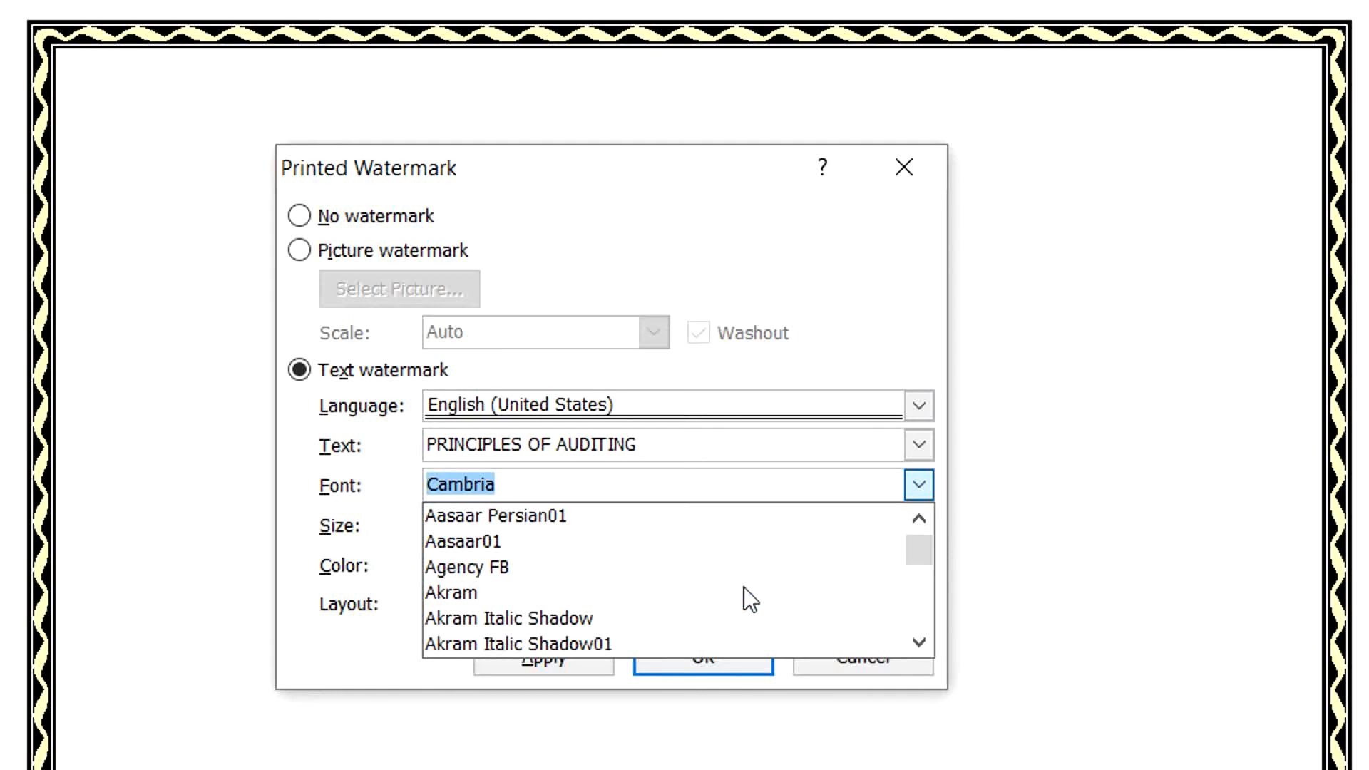
pyautogui.scroll(-3, 743, 588)
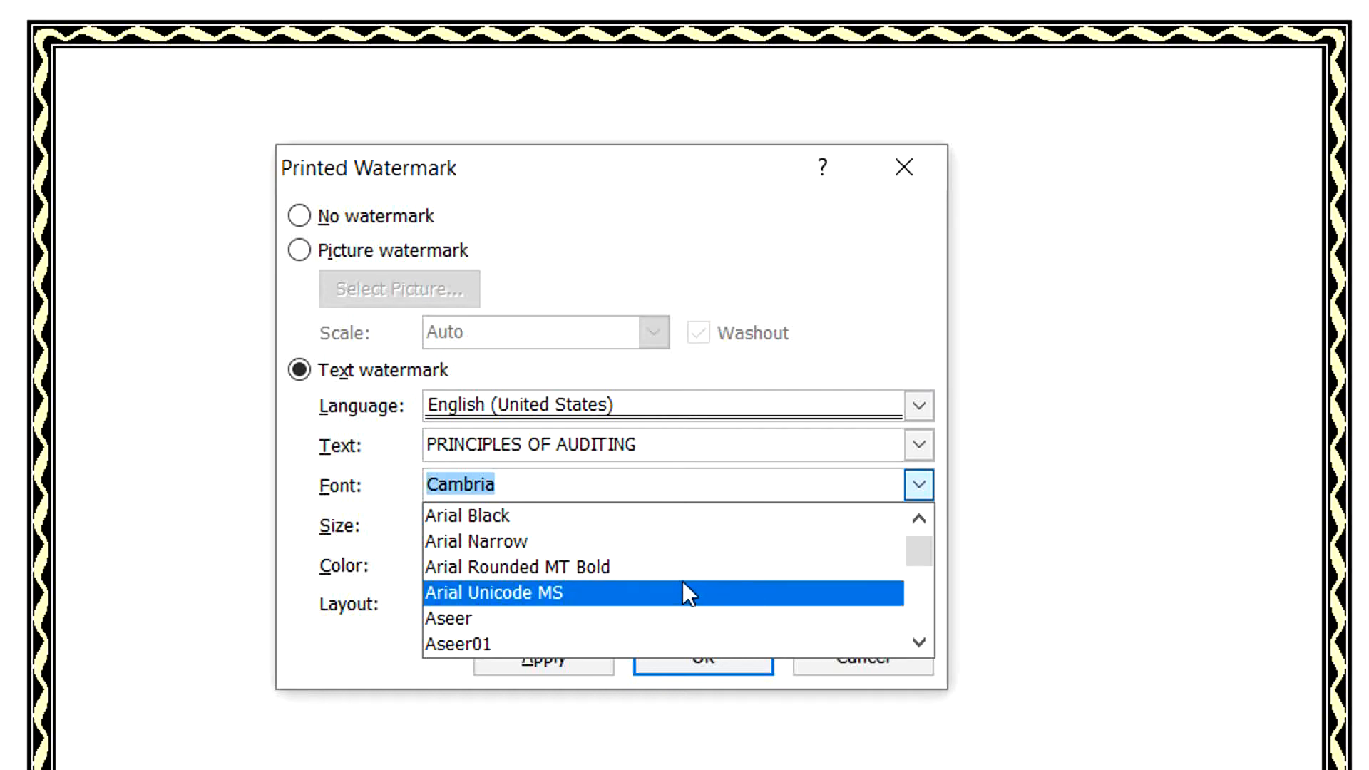
pyautogui.click(469, 517)
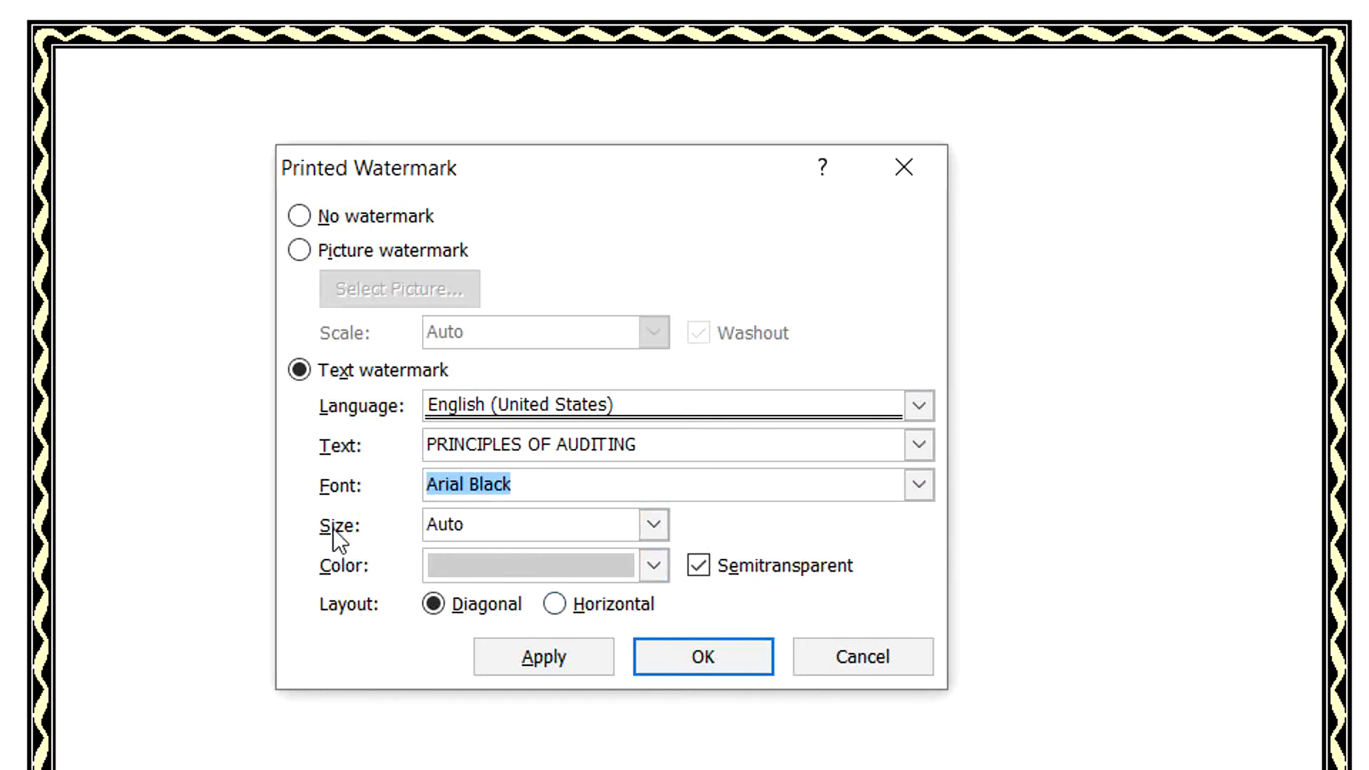
# Set the text watermark's size to 44 and its color to light gray, and apply it with the semitransparent diagonal layout
pyautogui.click(649, 532)
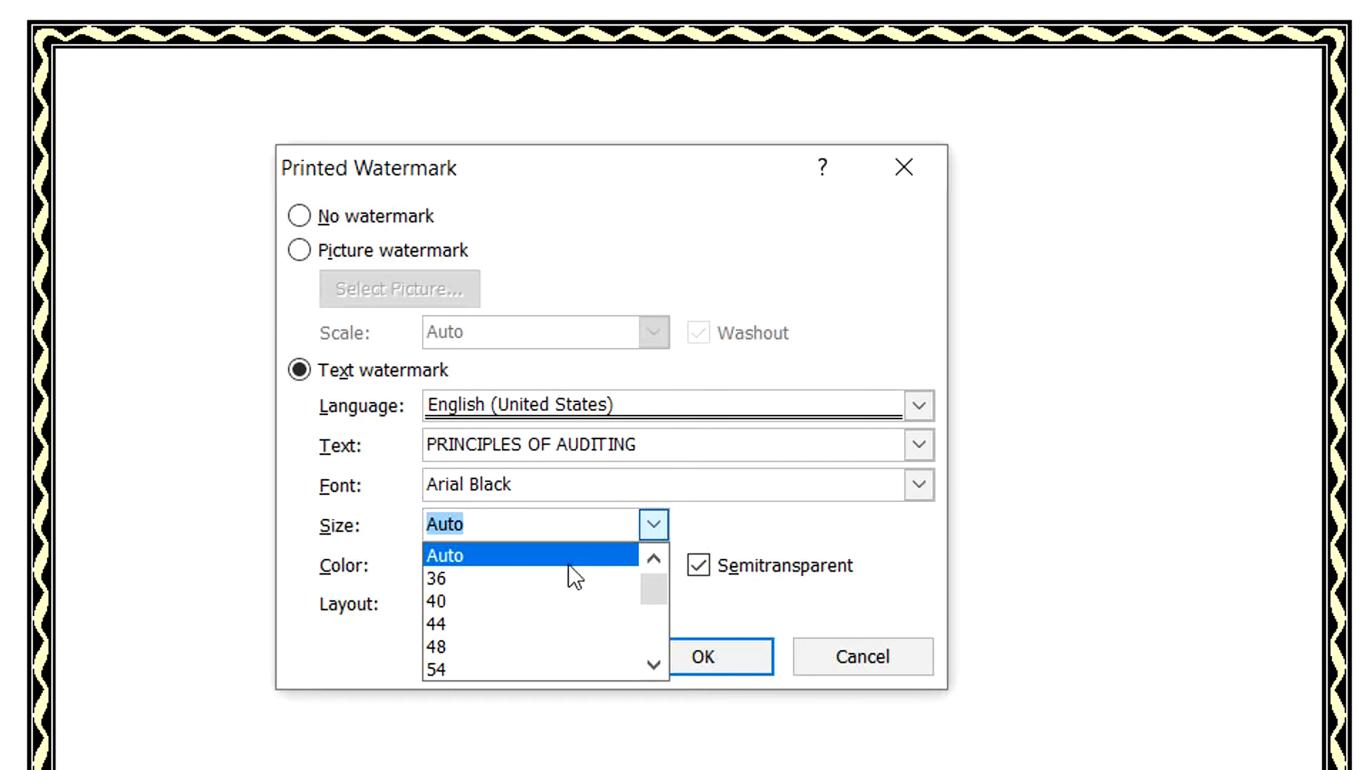
pyautogui.click(568, 631)
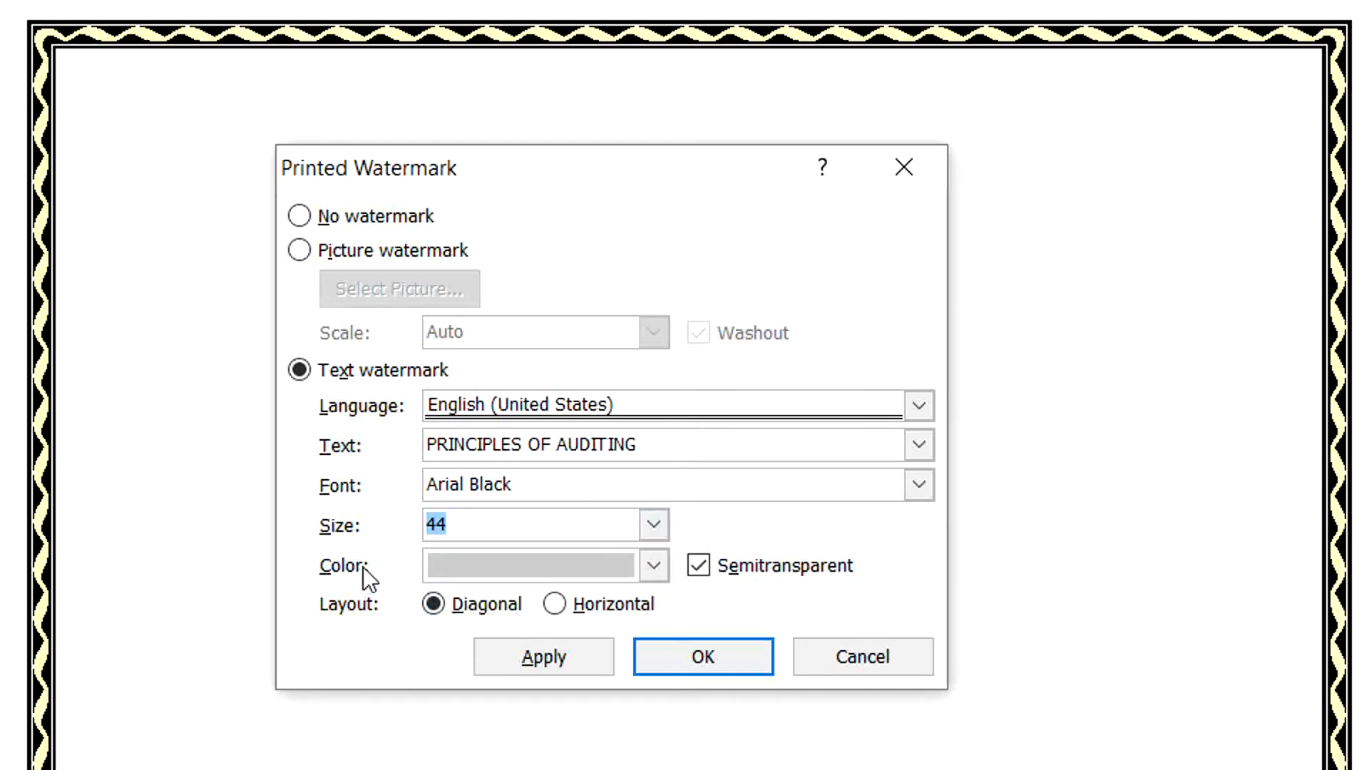
pyautogui.click(651, 568)
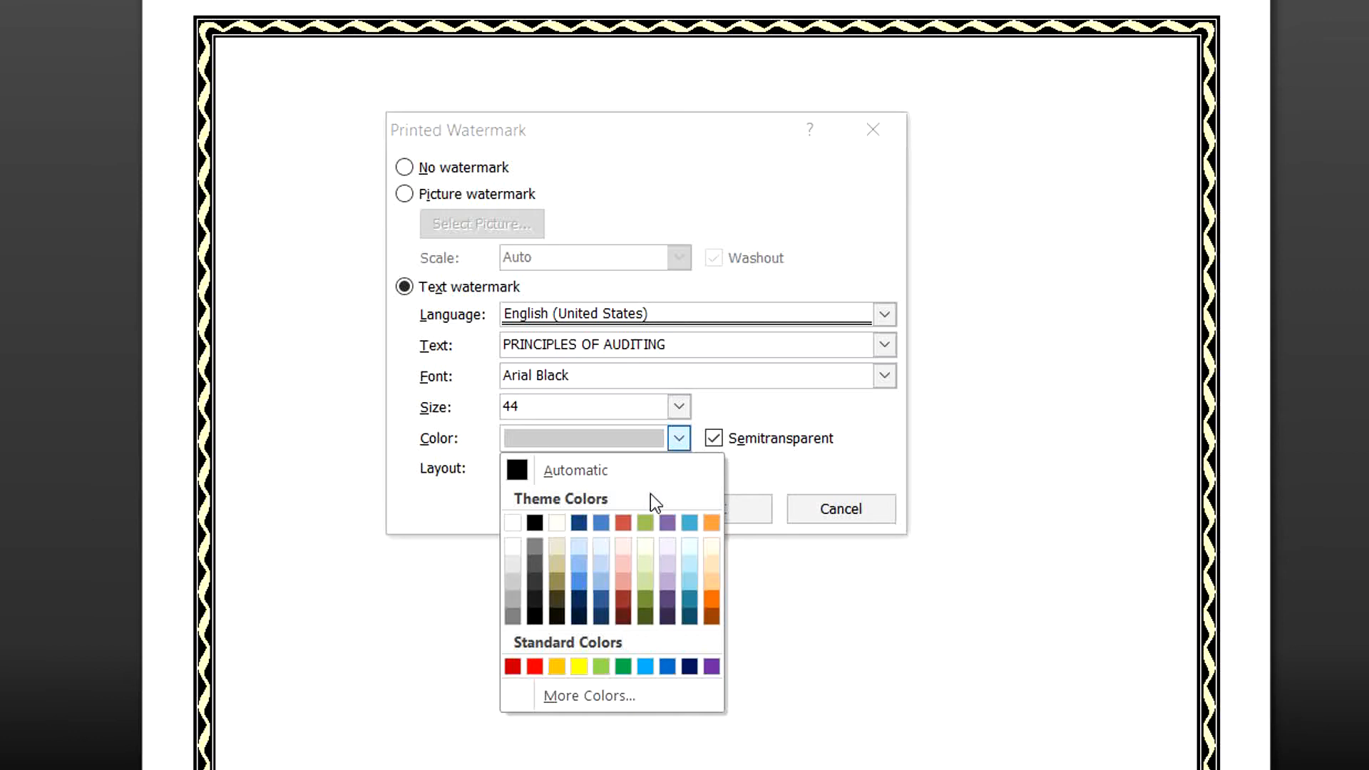
pyautogui.click(513, 581)
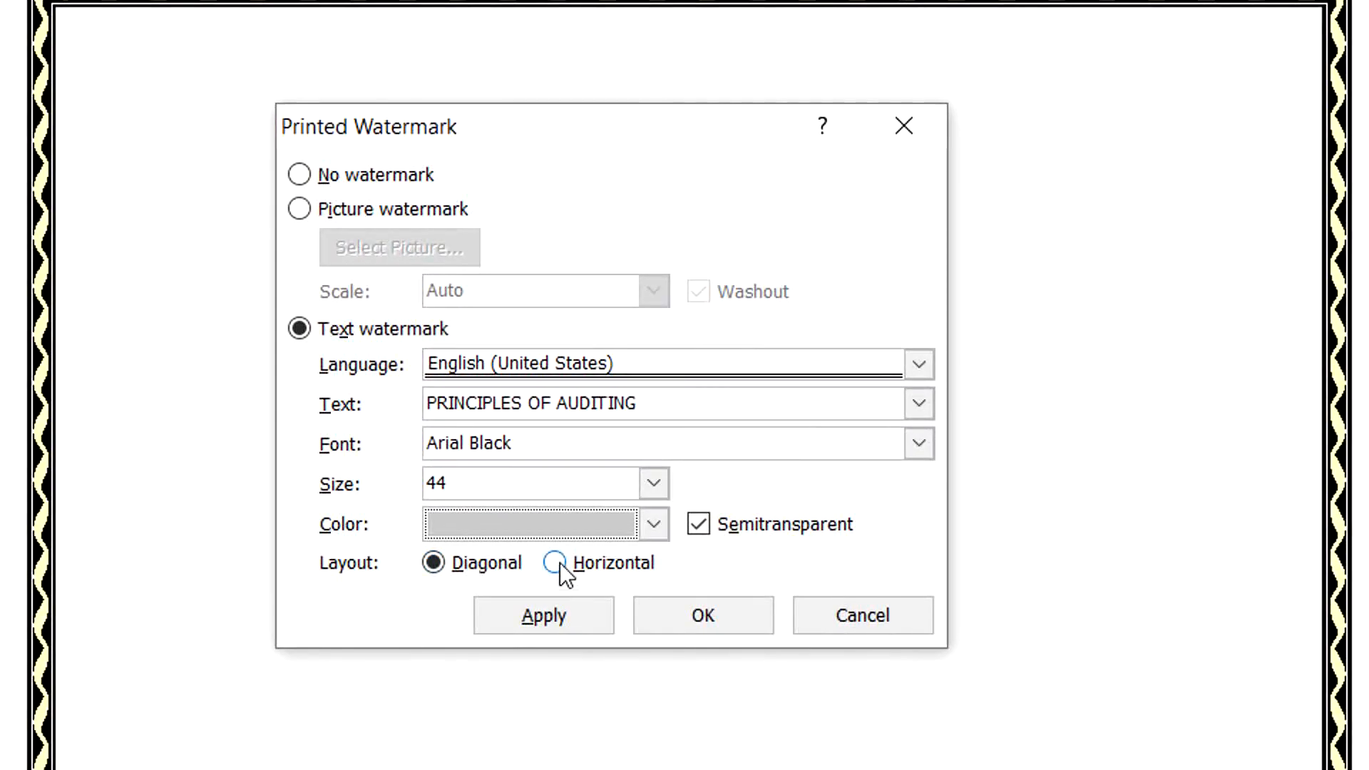
pyautogui.click(551, 617)
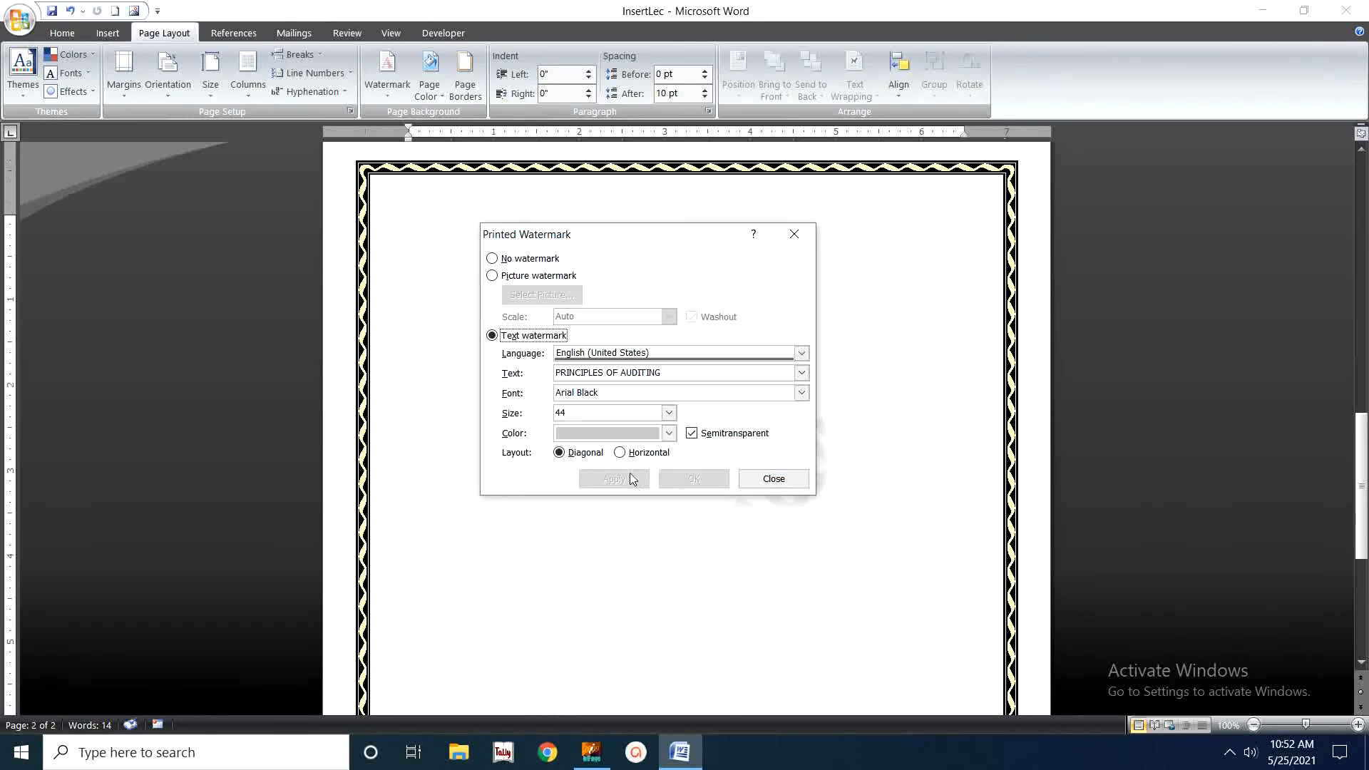
# Try the horizontal layout on the text watermark, and reapply the diagonal layout
pyautogui.click(622, 452)
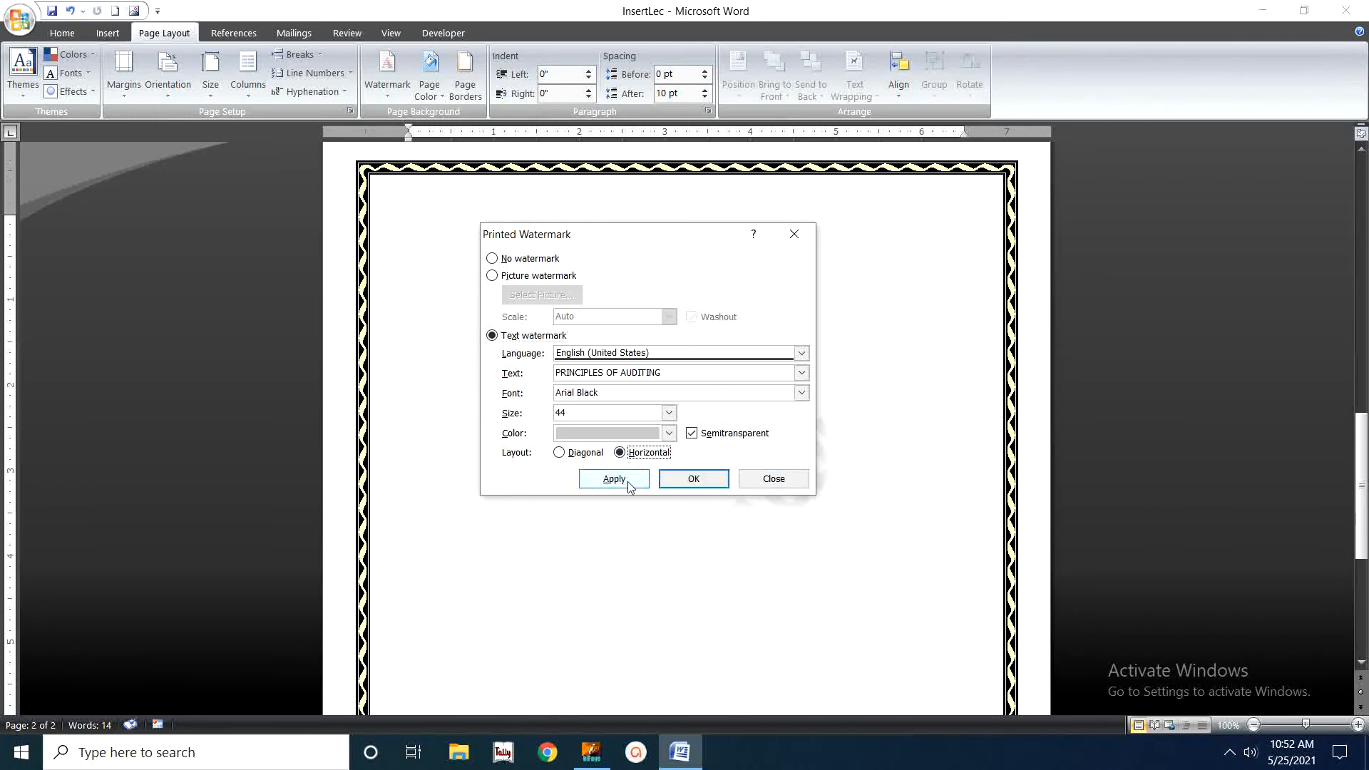
pyautogui.click(618, 482)
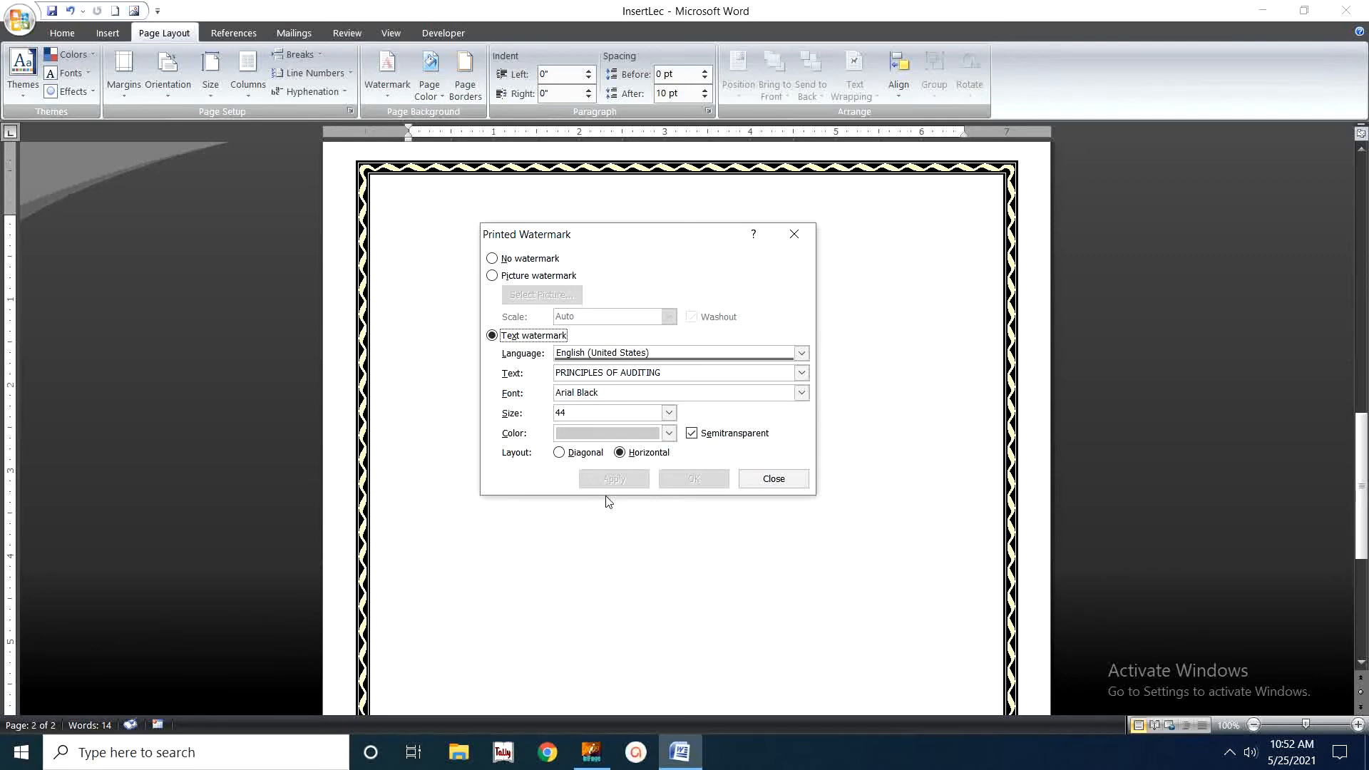
pyautogui.click(561, 454)
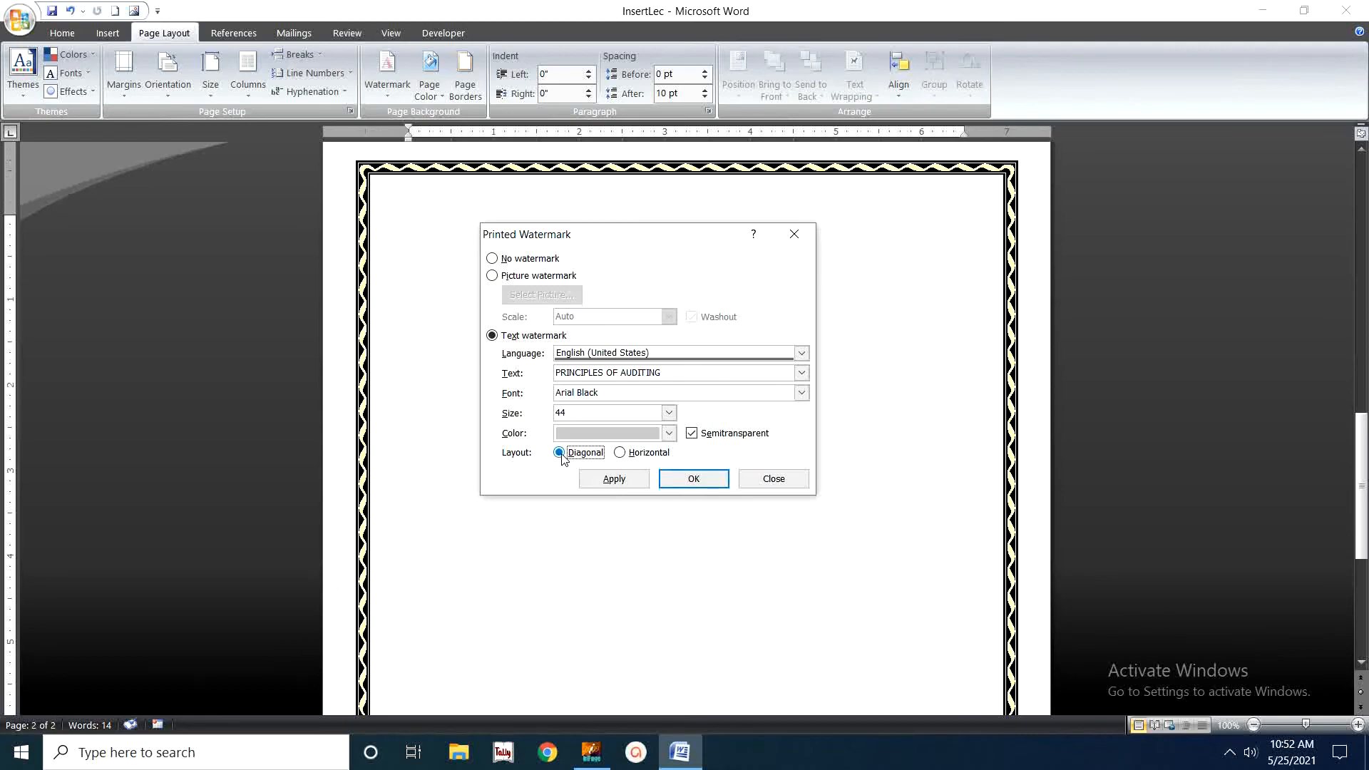
pyautogui.click(602, 478)
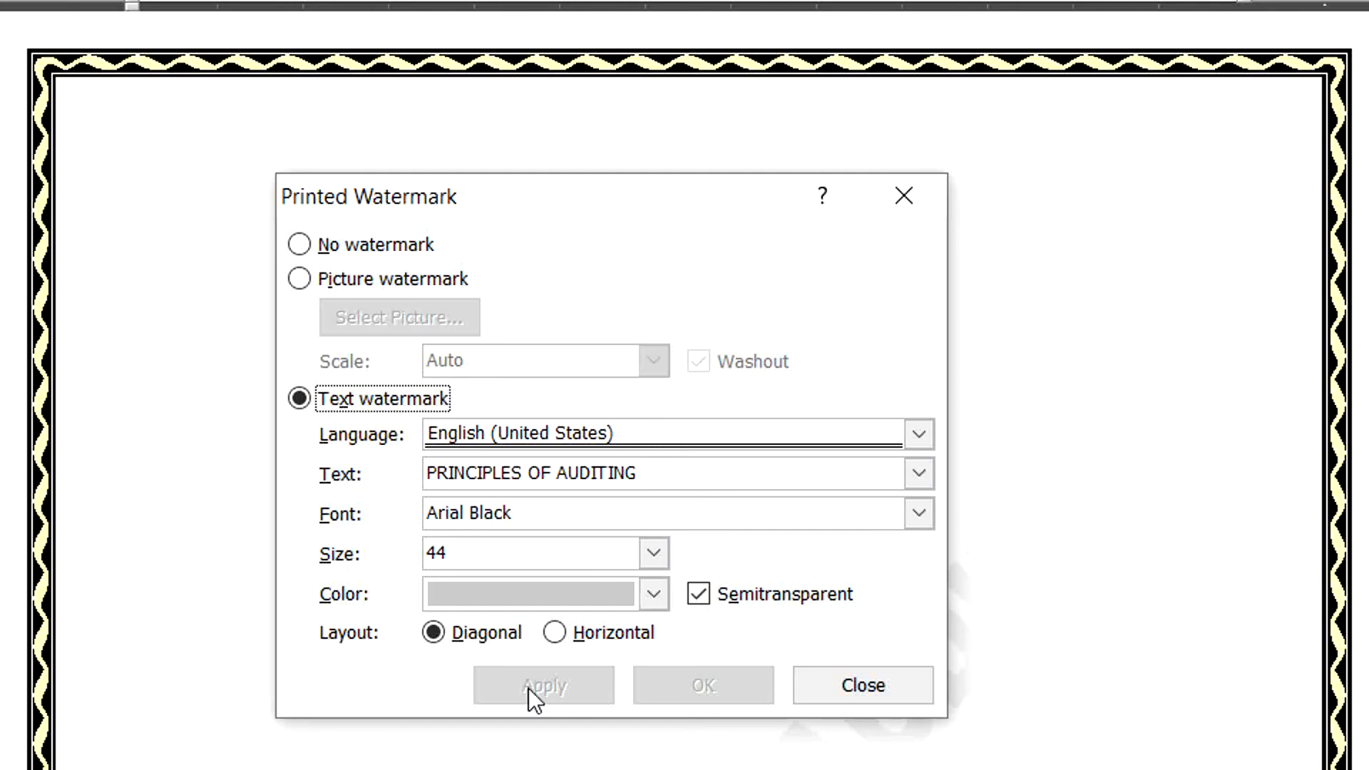
# Close the watermark settings and review the watermark on the bordered page
pyautogui.click(866, 683)
pyautogui.scroll(-2, 1029, 738)
pyautogui.scroll(-1, 1027, 738)
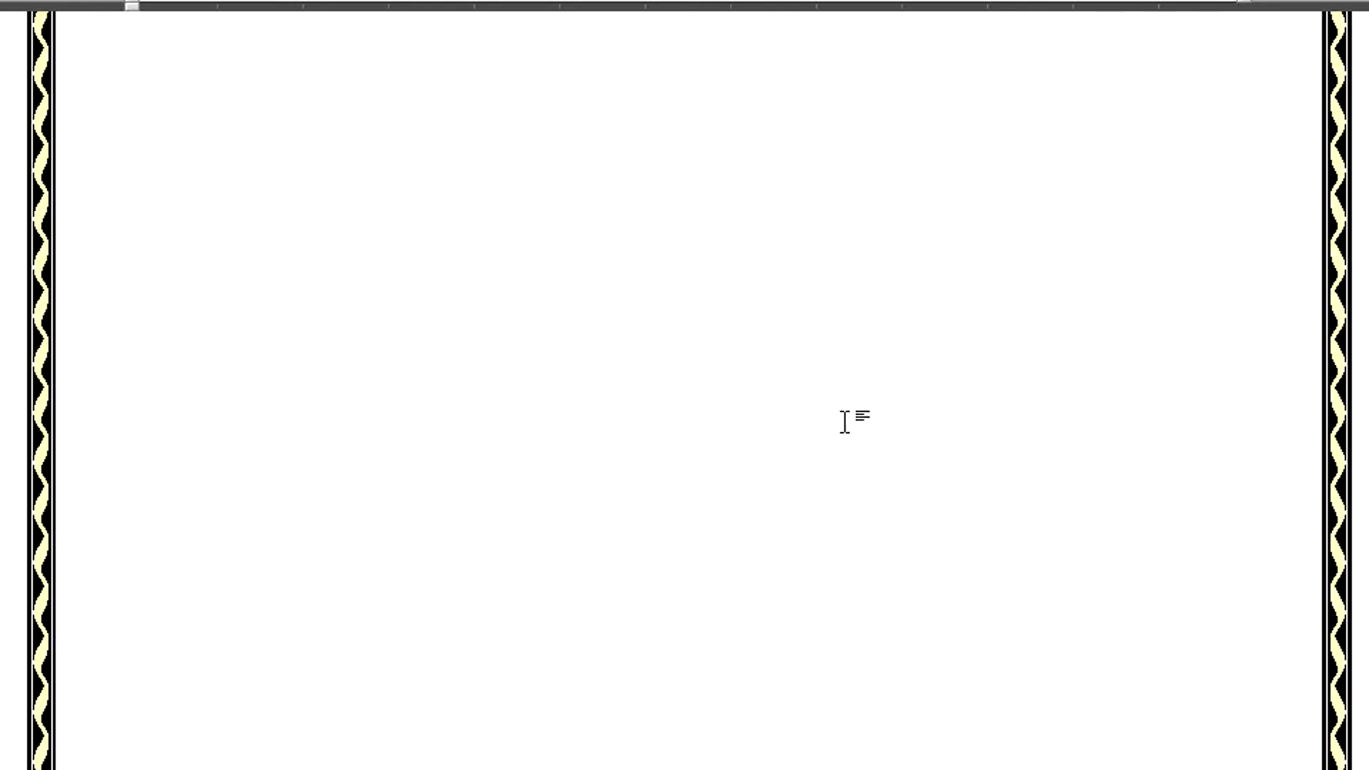
pyautogui.scroll(-3, 849, 418)
pyautogui.scroll(3, 858, 414)
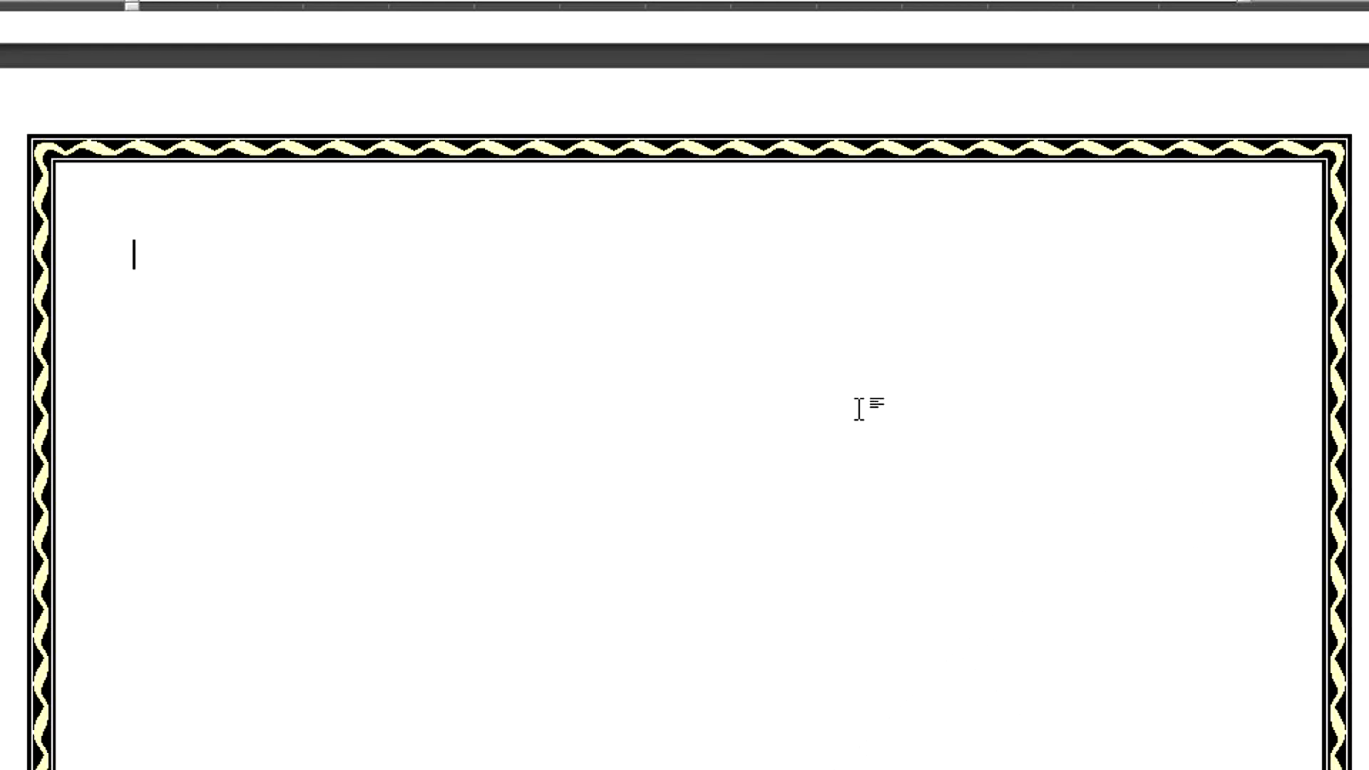